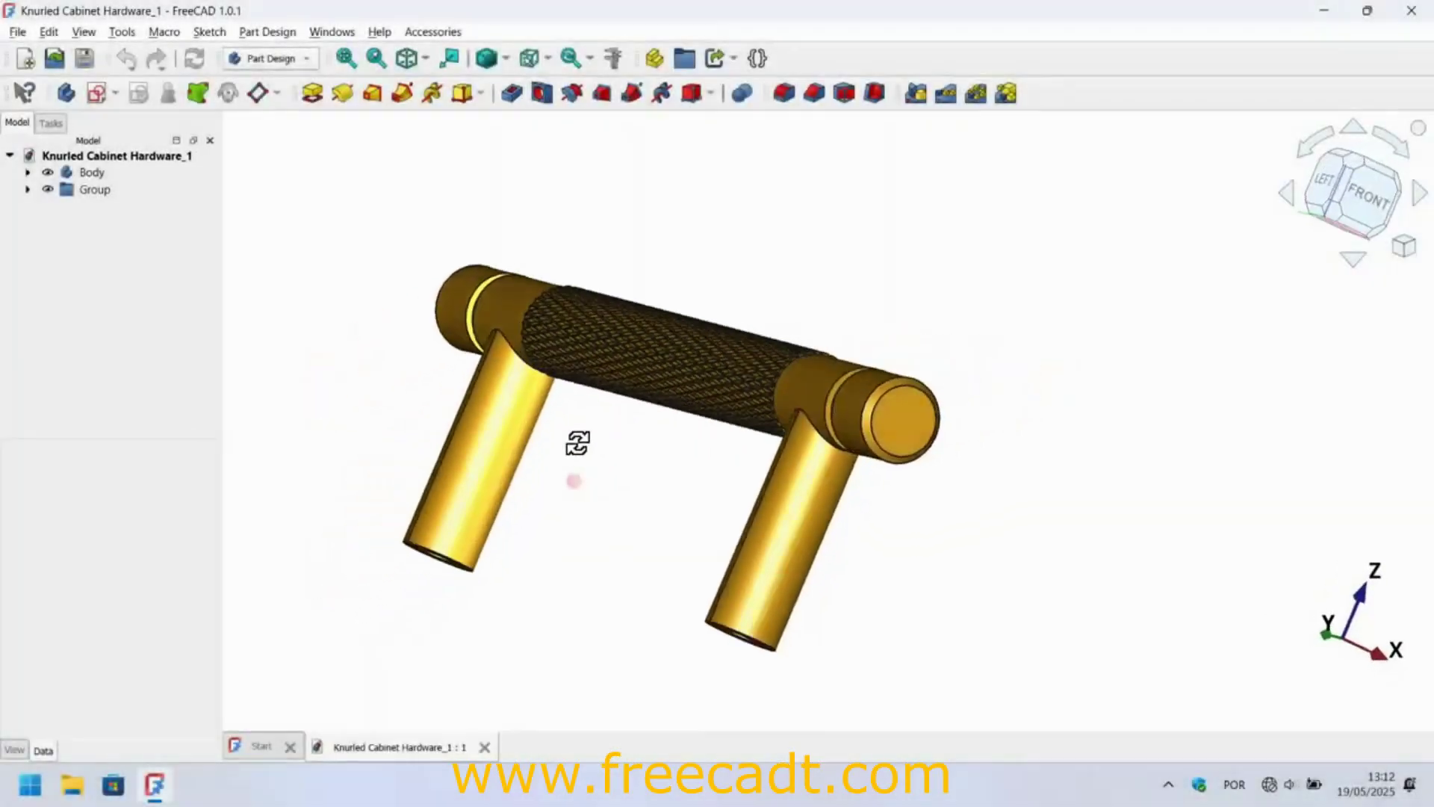
Orbit and zoom the reference handle model to inspect it from different angles
middle_drag(576, 441, 682, 432)
scroll(682, 432, up, 5)
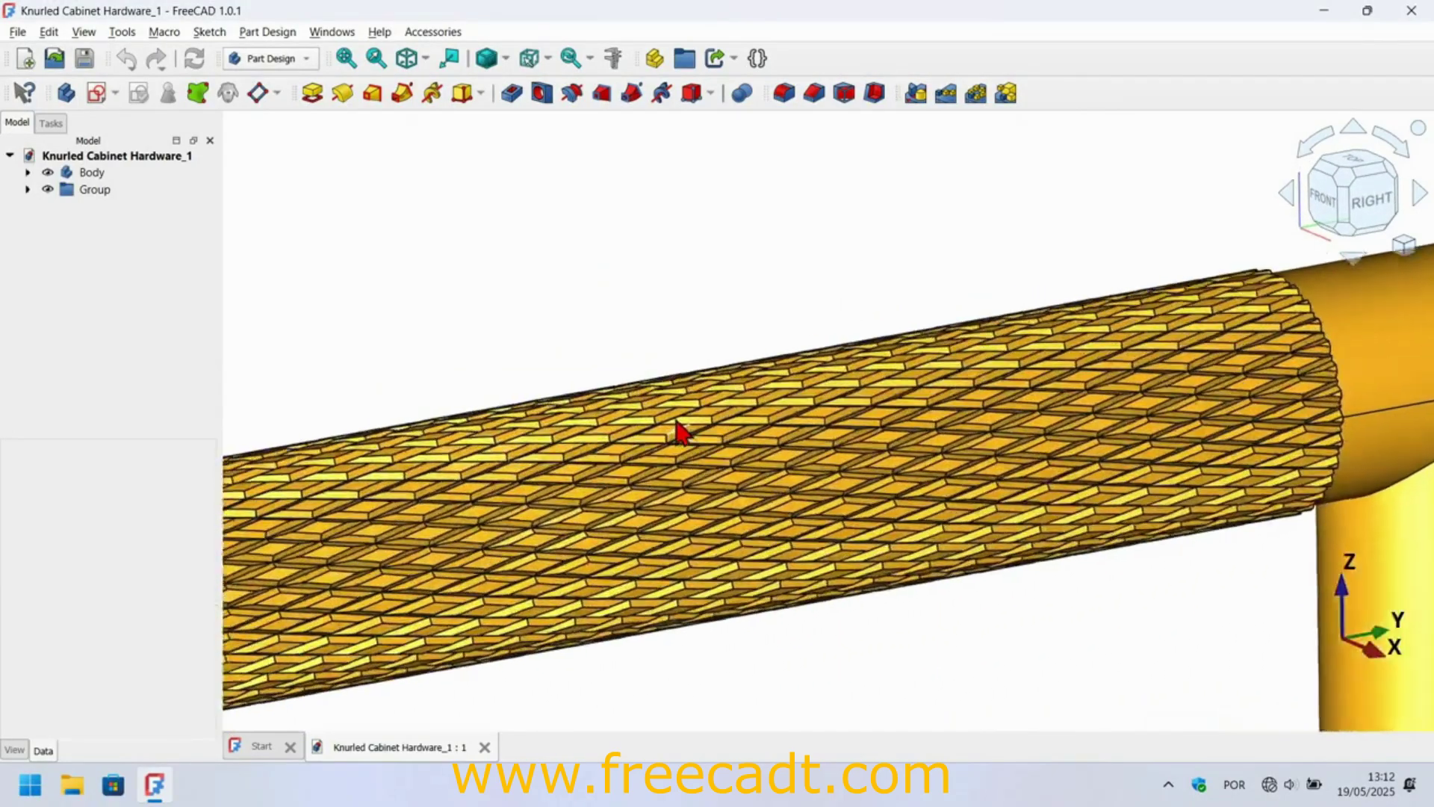
scroll(680, 431, down, 6)
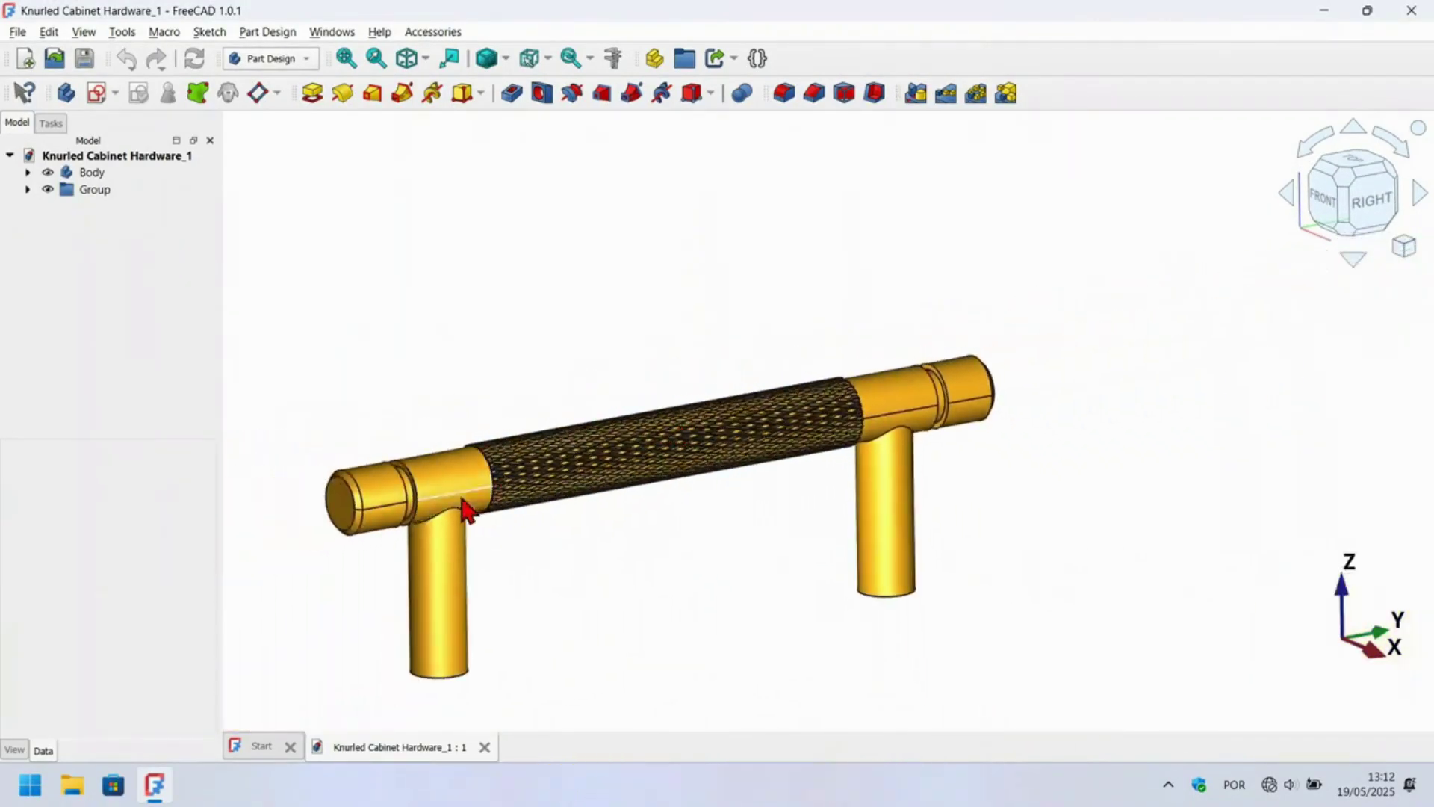
middle_drag(465, 512, 598, 518)
scroll(458, 561, up, 3)
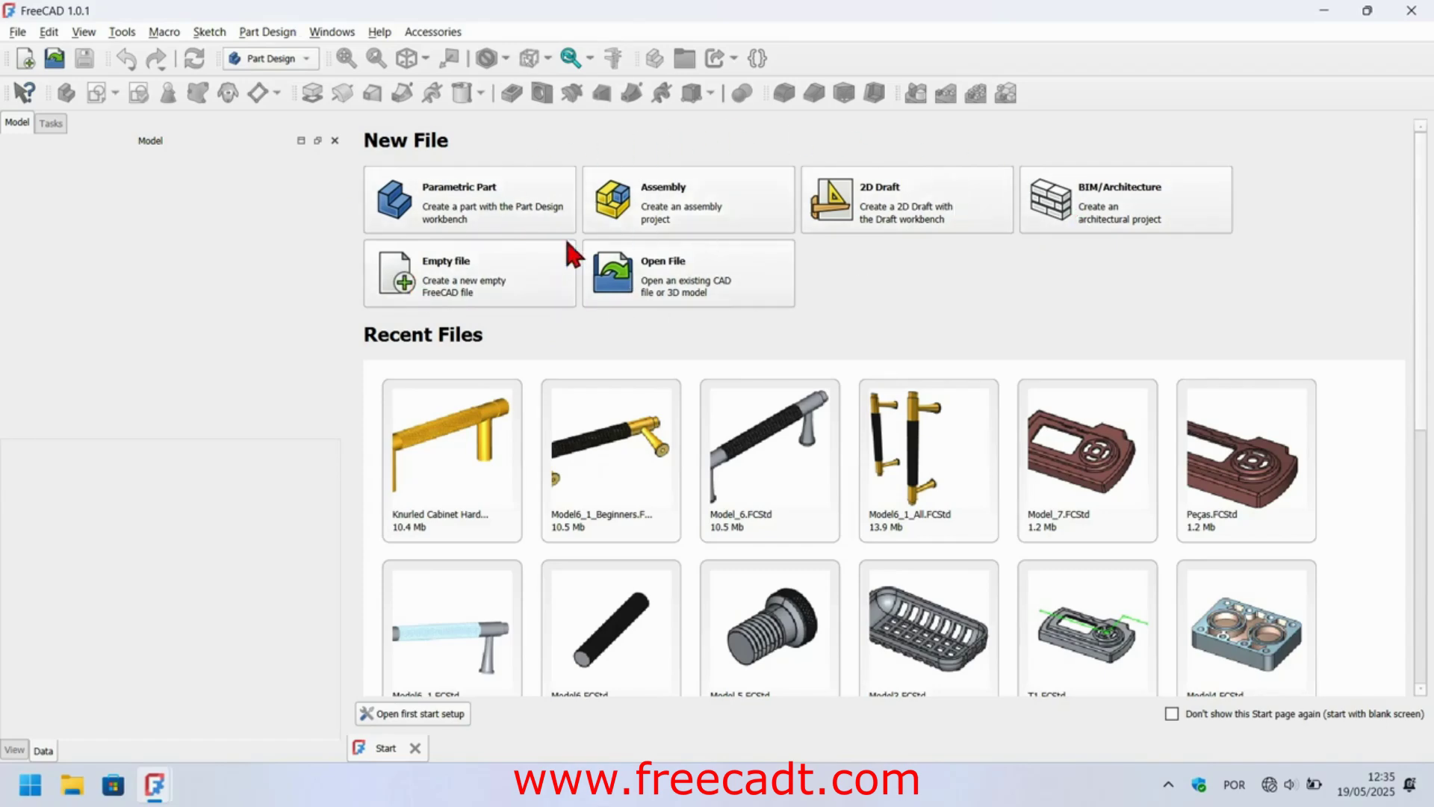
Start an empty document with a new Part Design body, leaving nothing selected
click(470, 263)
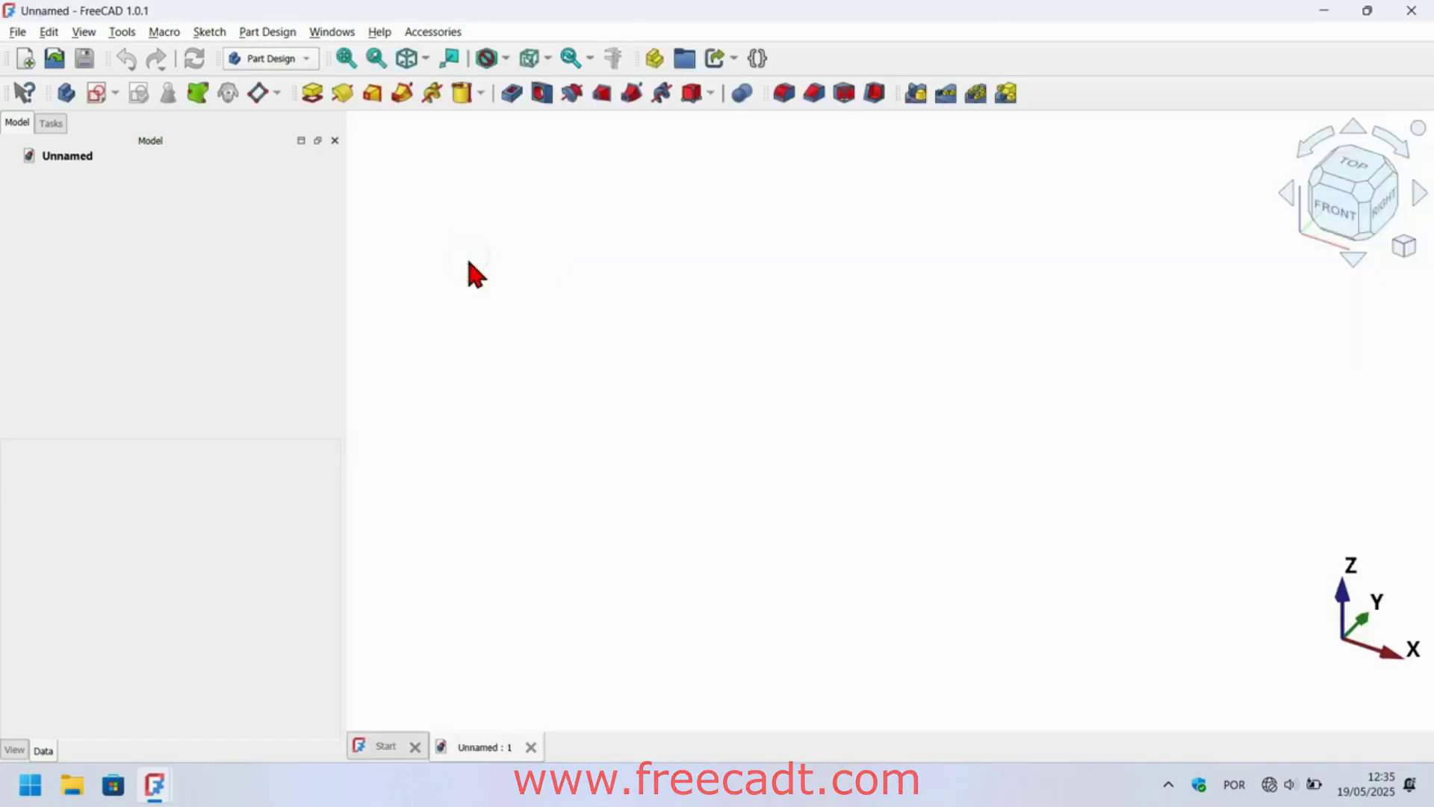
click(66, 93)
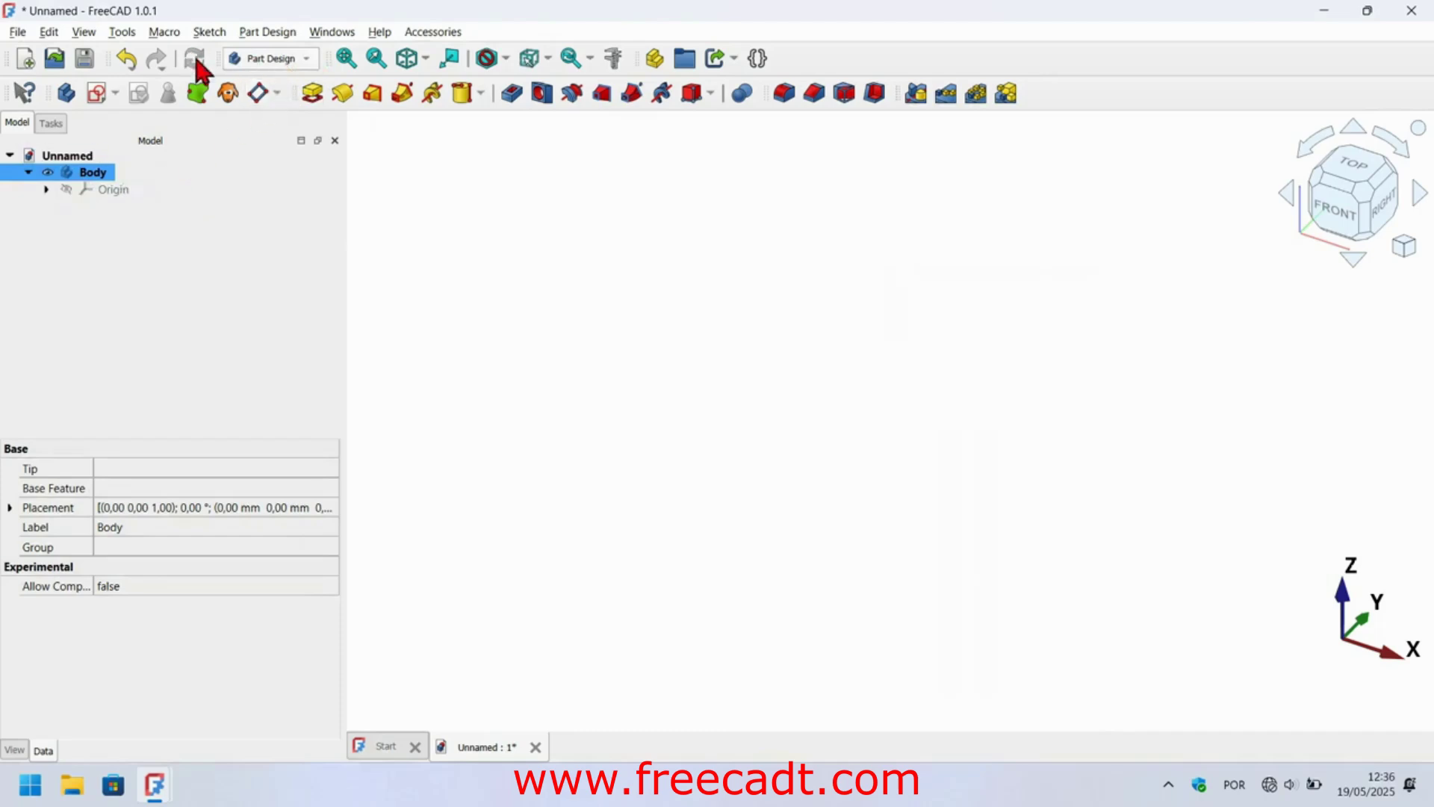
click(751, 331)
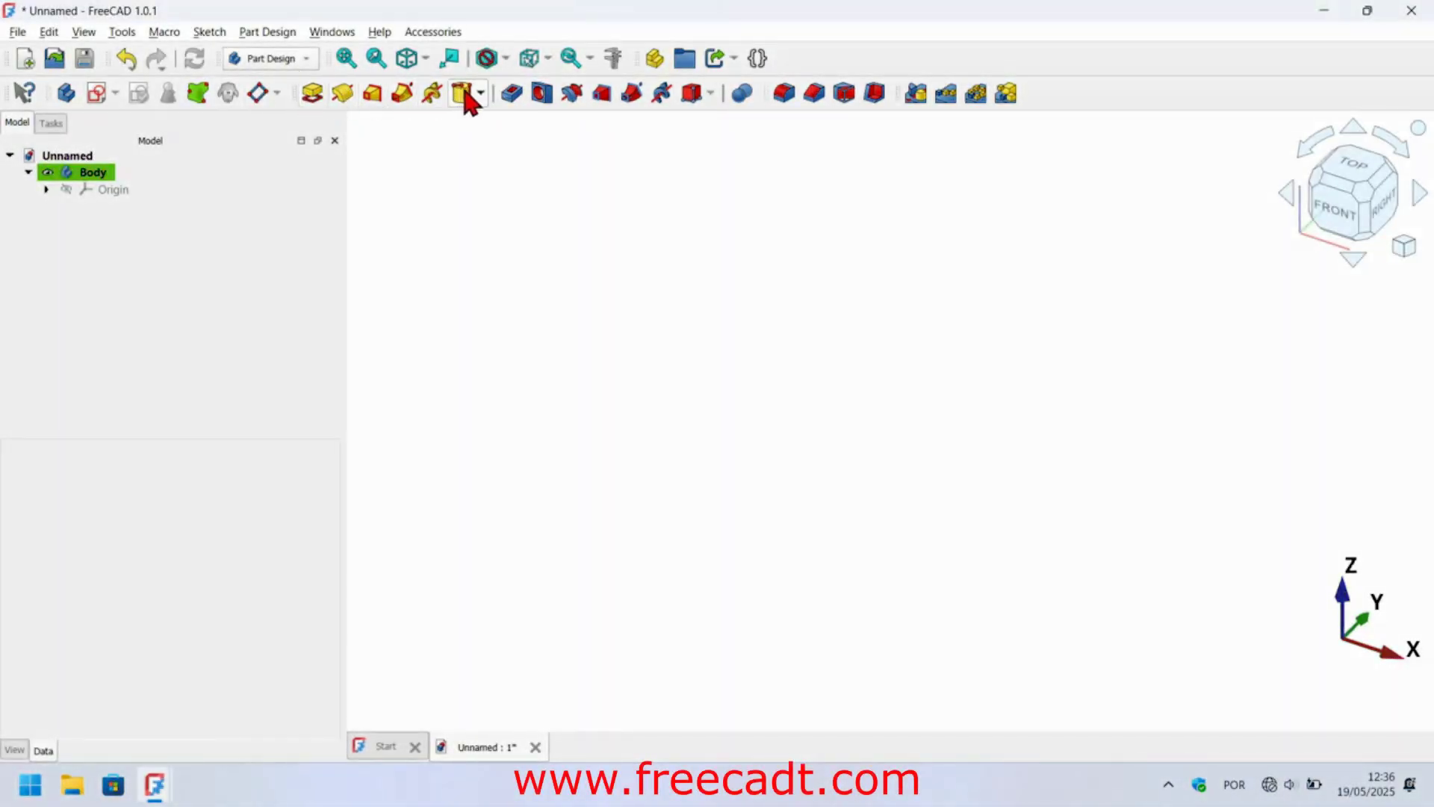
Add an Additive Cylinder attached to the XZ plane, viewed from the right side
click(482, 93)
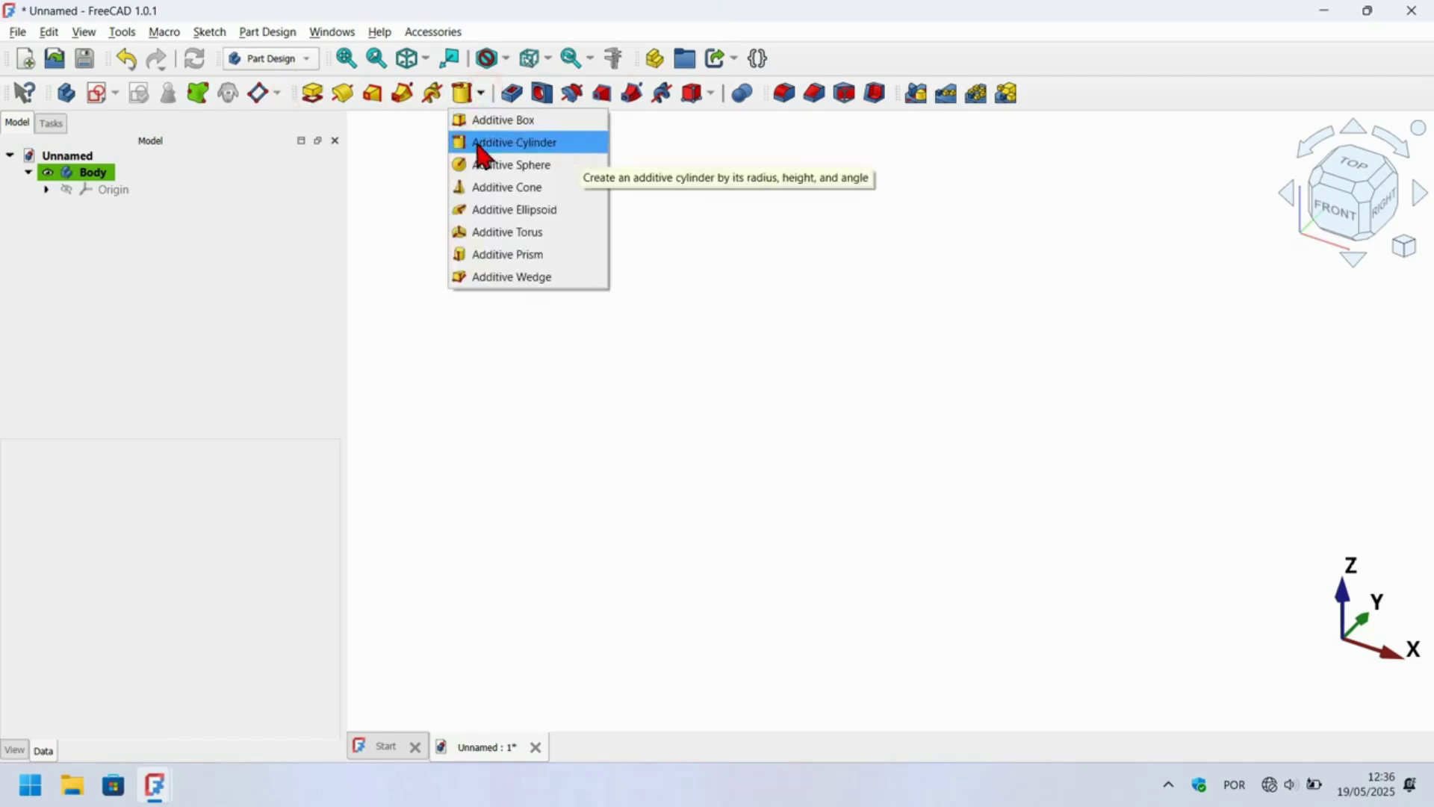
click(573, 142)
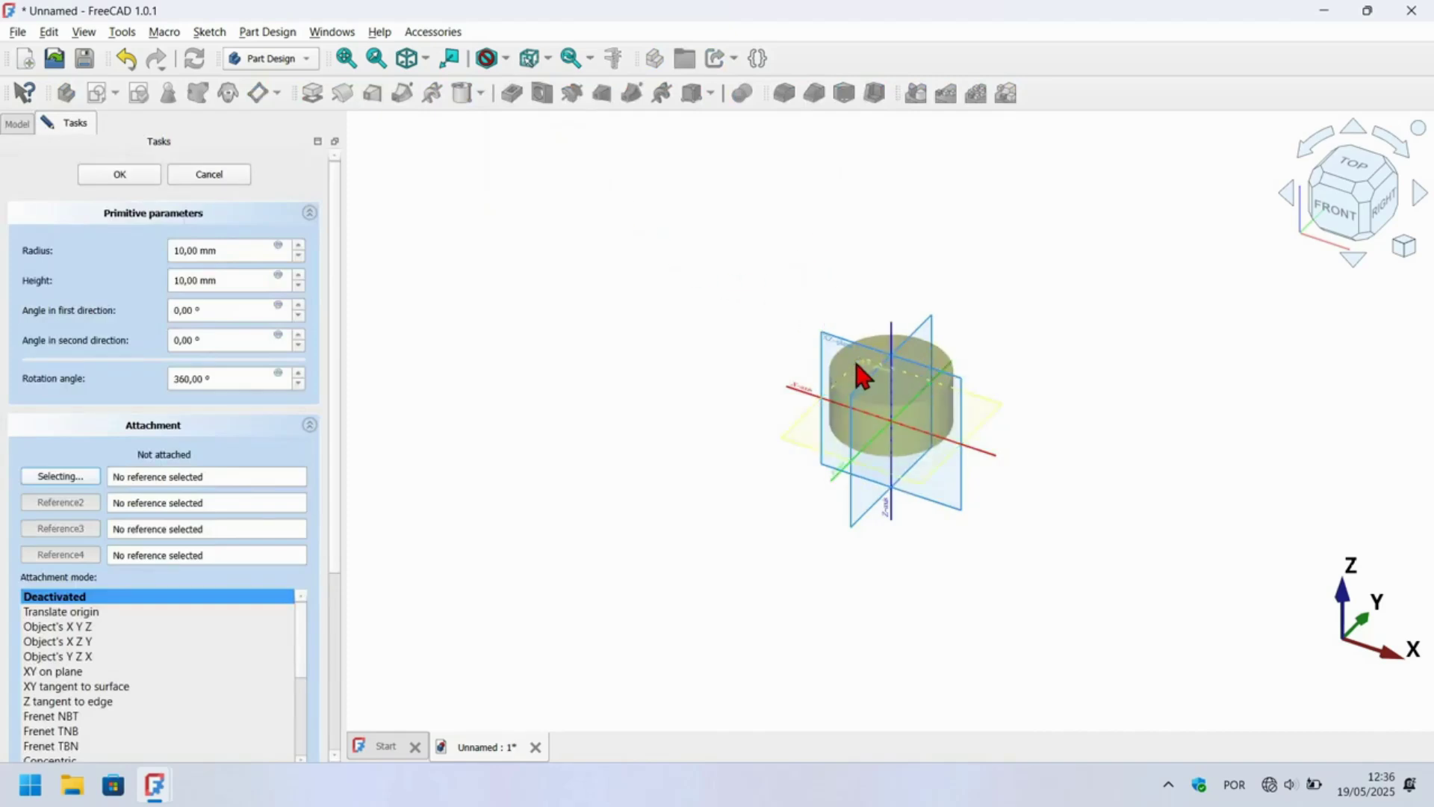
scroll(854, 357, up, 3)
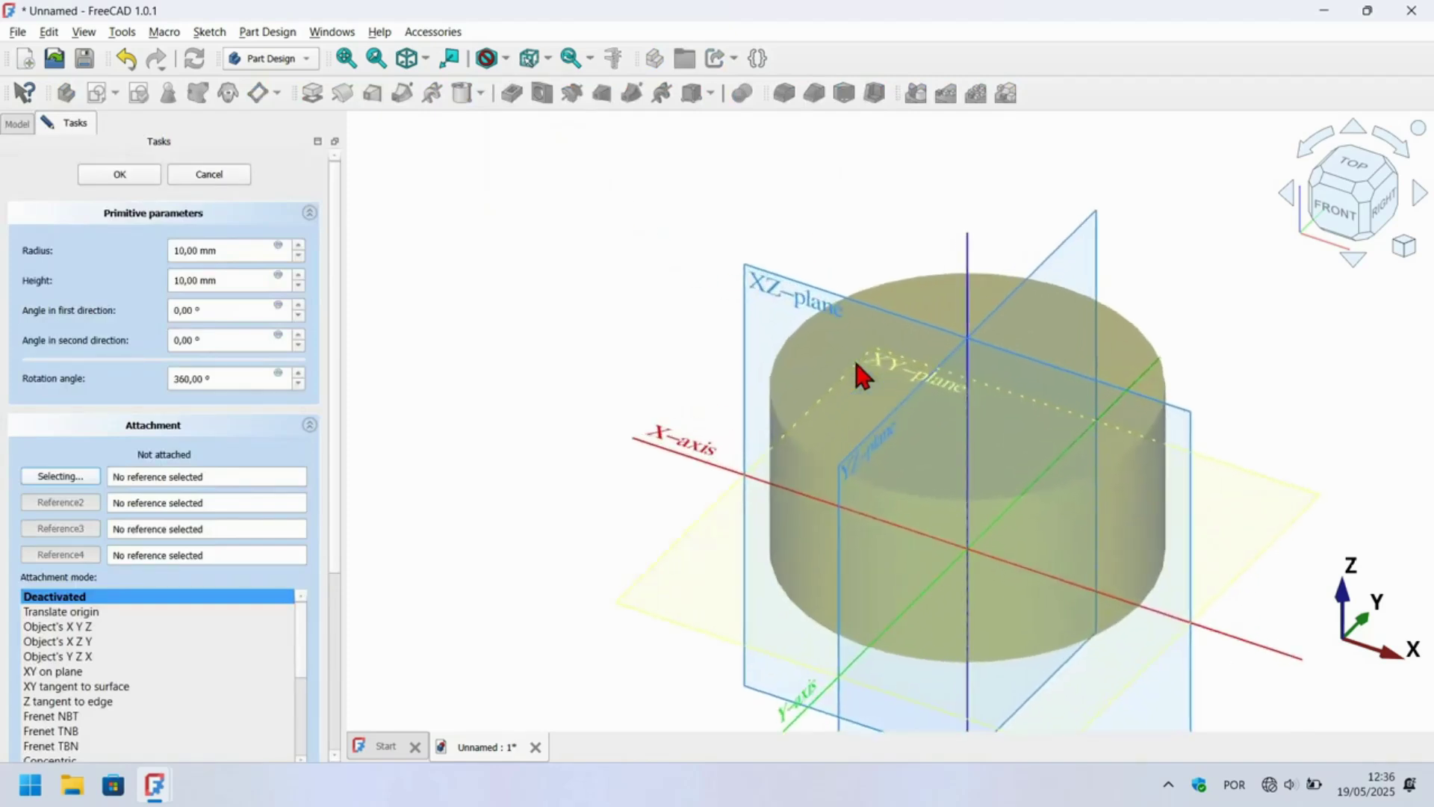
click(777, 294)
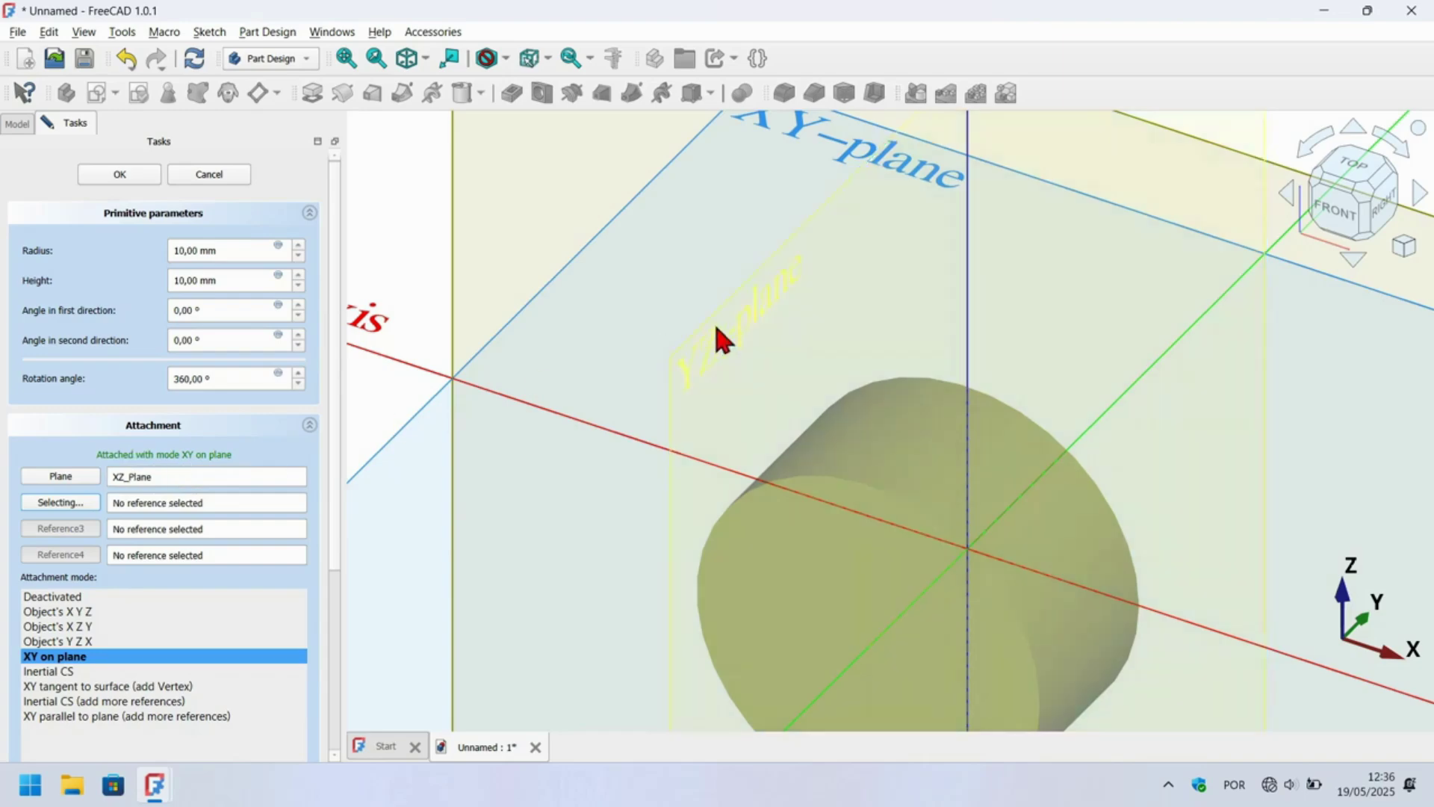
scroll(715, 329, down, 3)
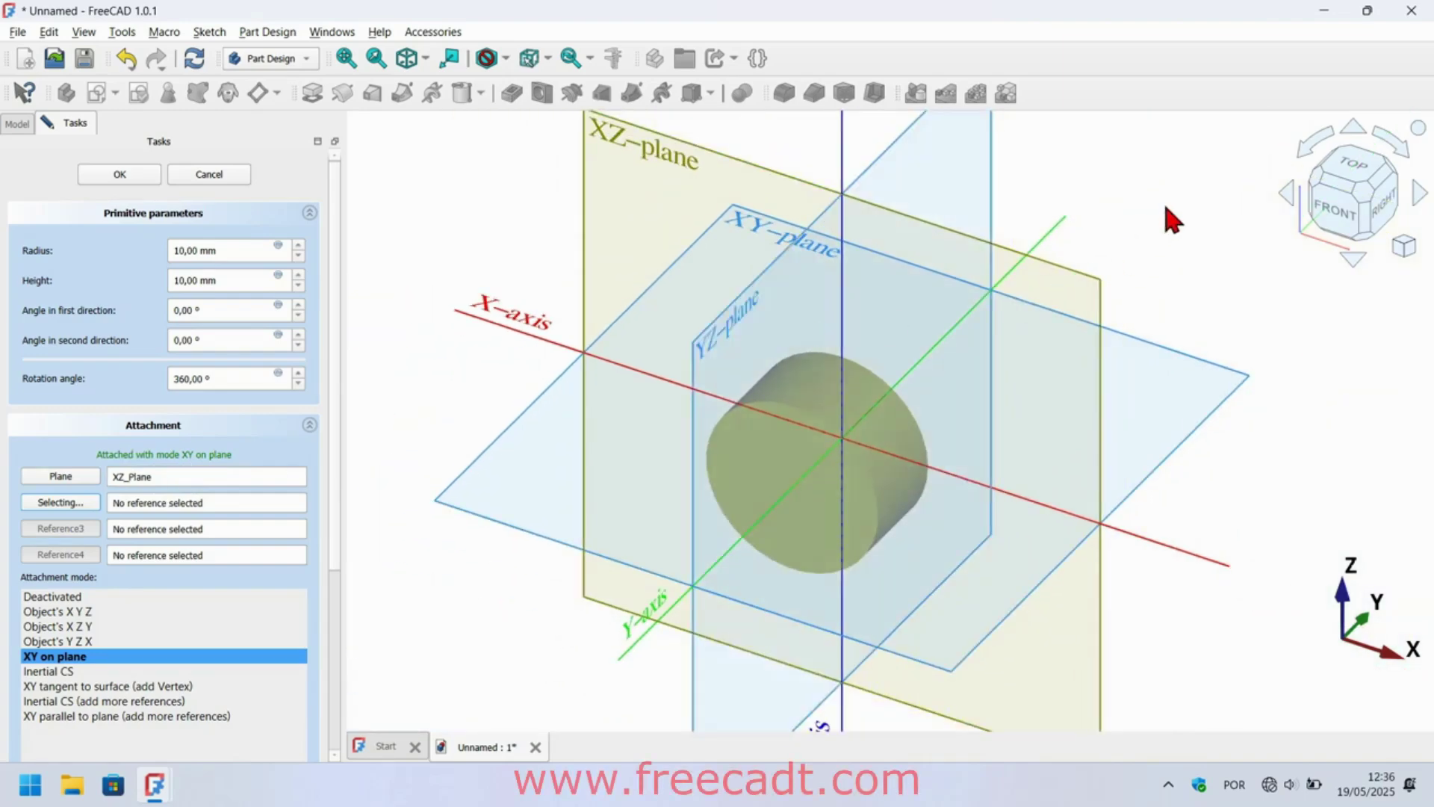
click(1380, 203)
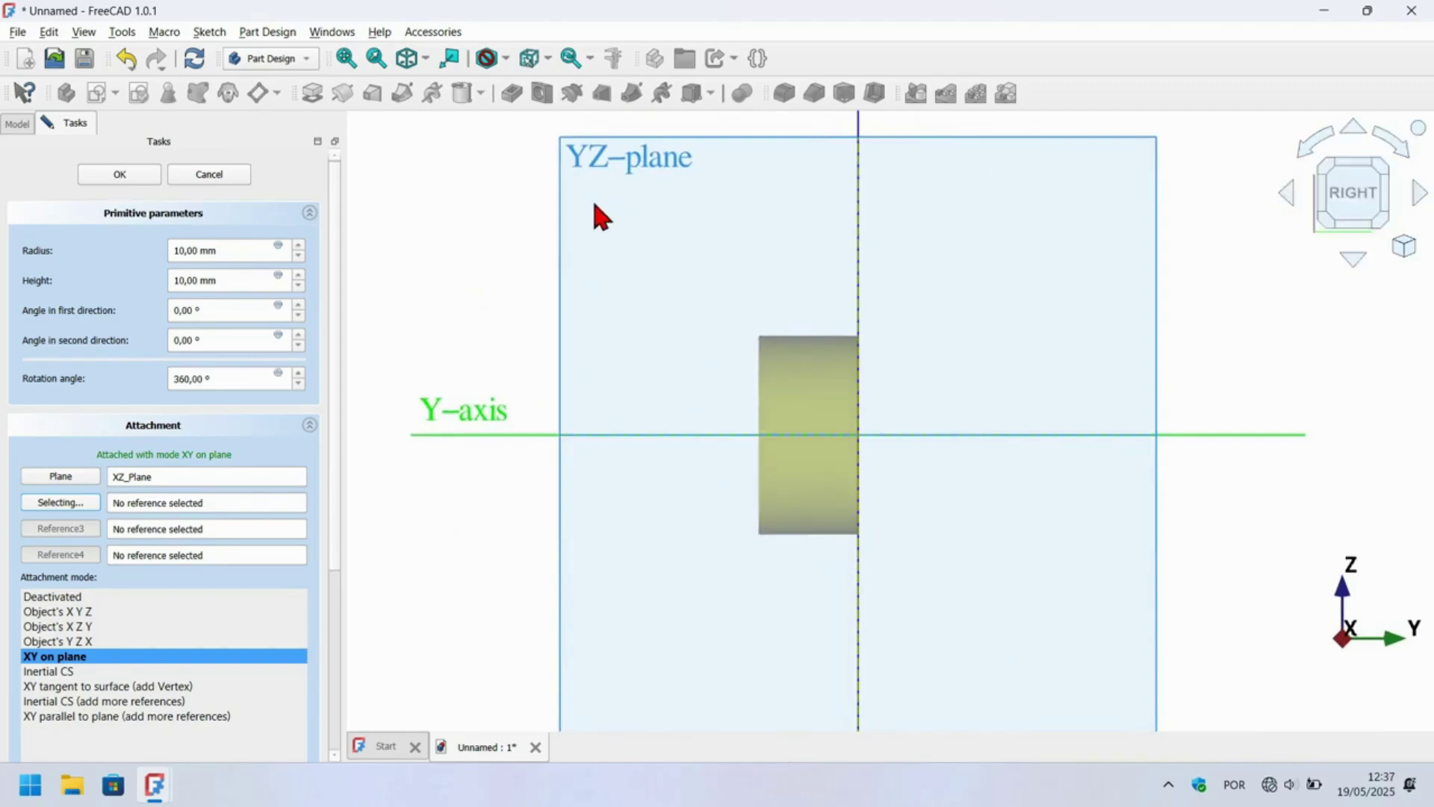
Set the cylinder's radius to 5,7 mm and its height to 130 mm
drag(238, 248, 97, 256)
text(5,7)
click(236, 276)
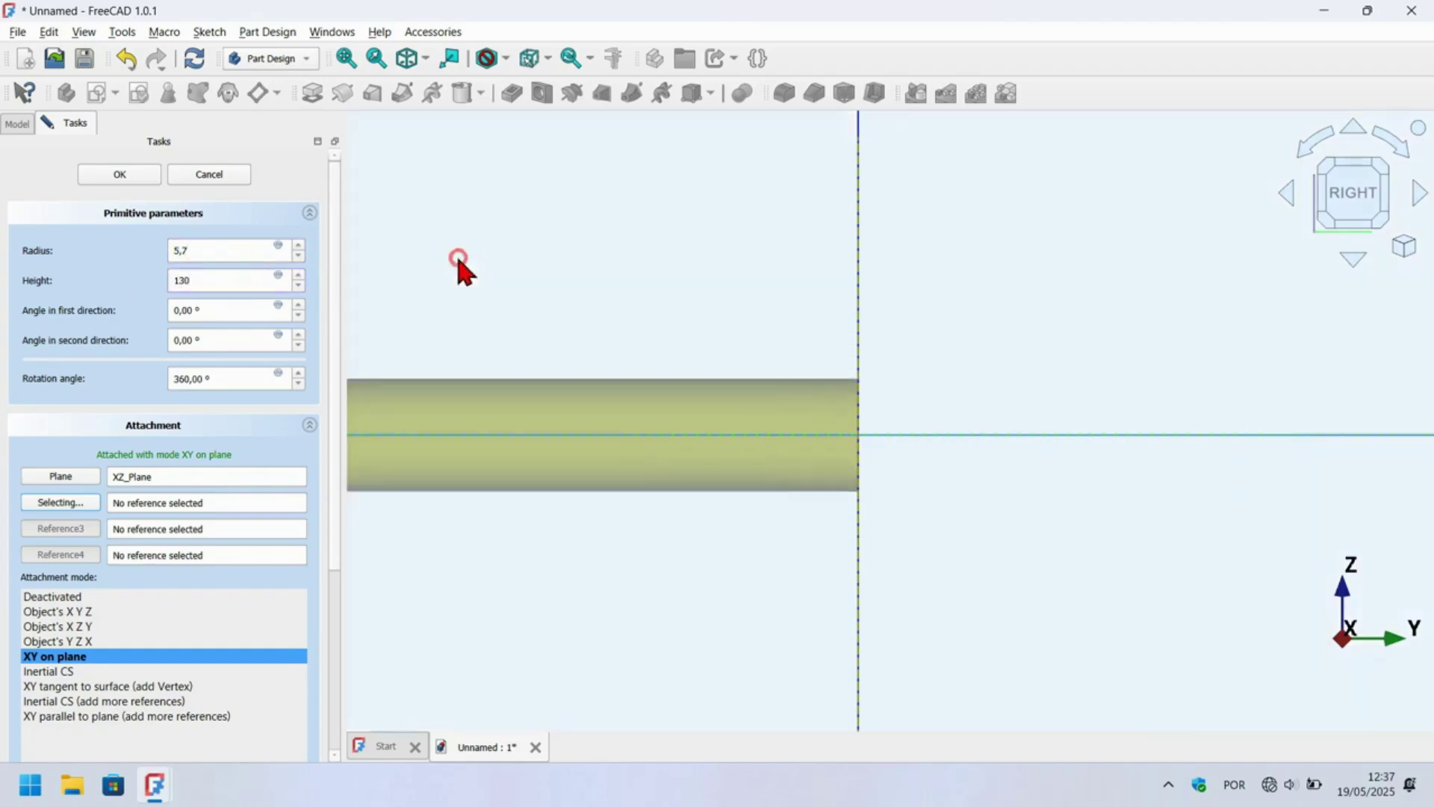
scroll(822, 261, down, 3)
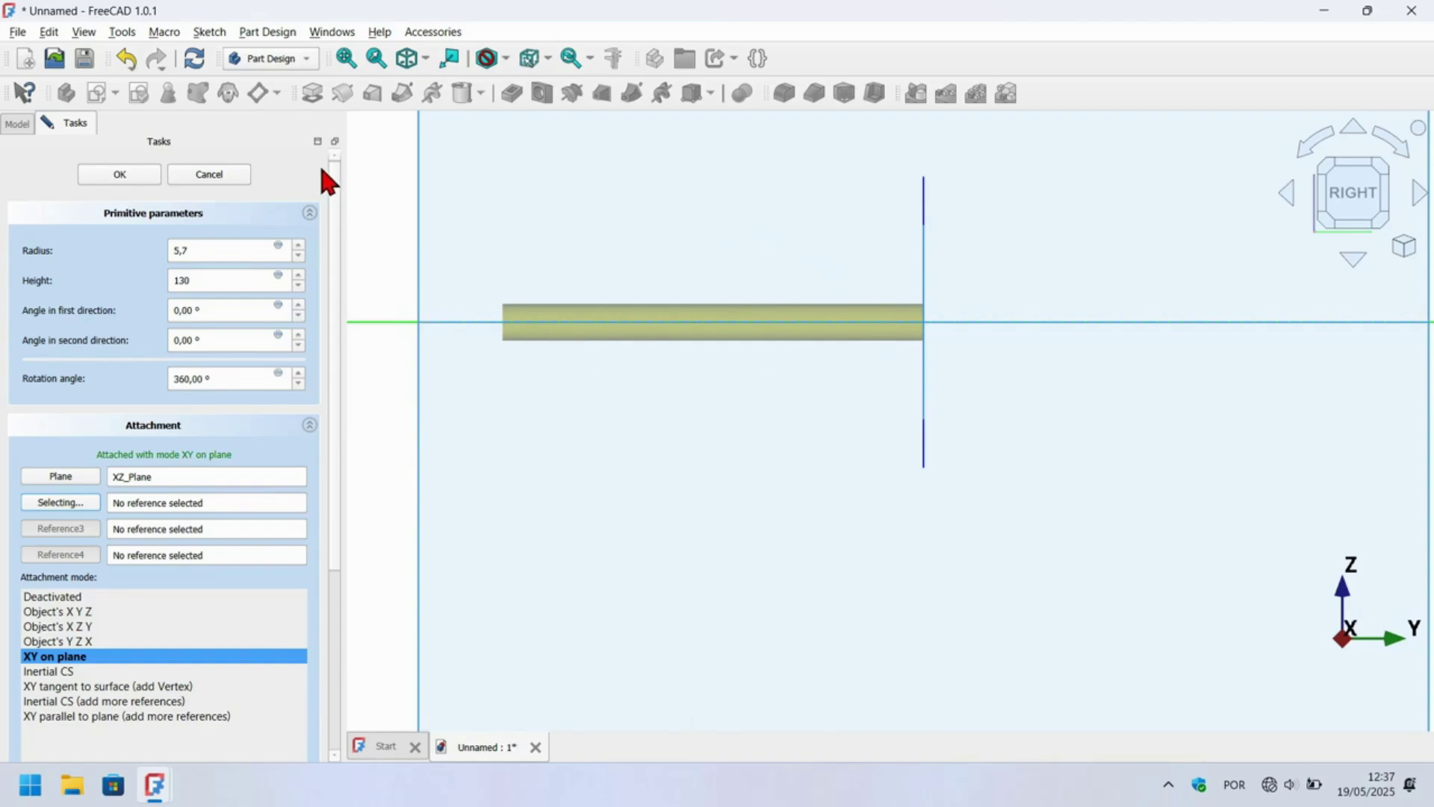
drag(334, 187, 334, 473)
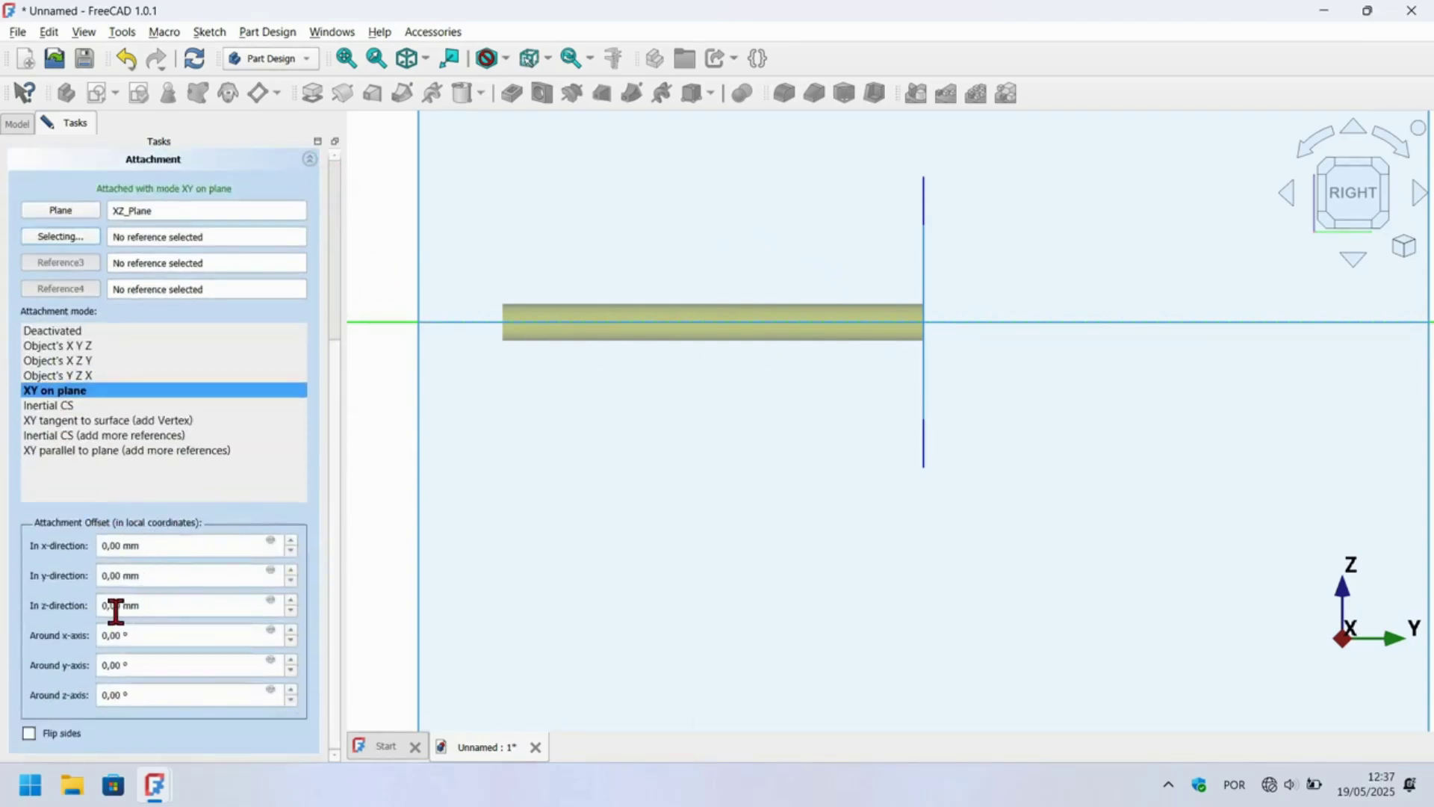
Offset the rod -65 mm in z, confirm it in isometric view, and add another cylinder
triple_click(192, 605)
text(-)
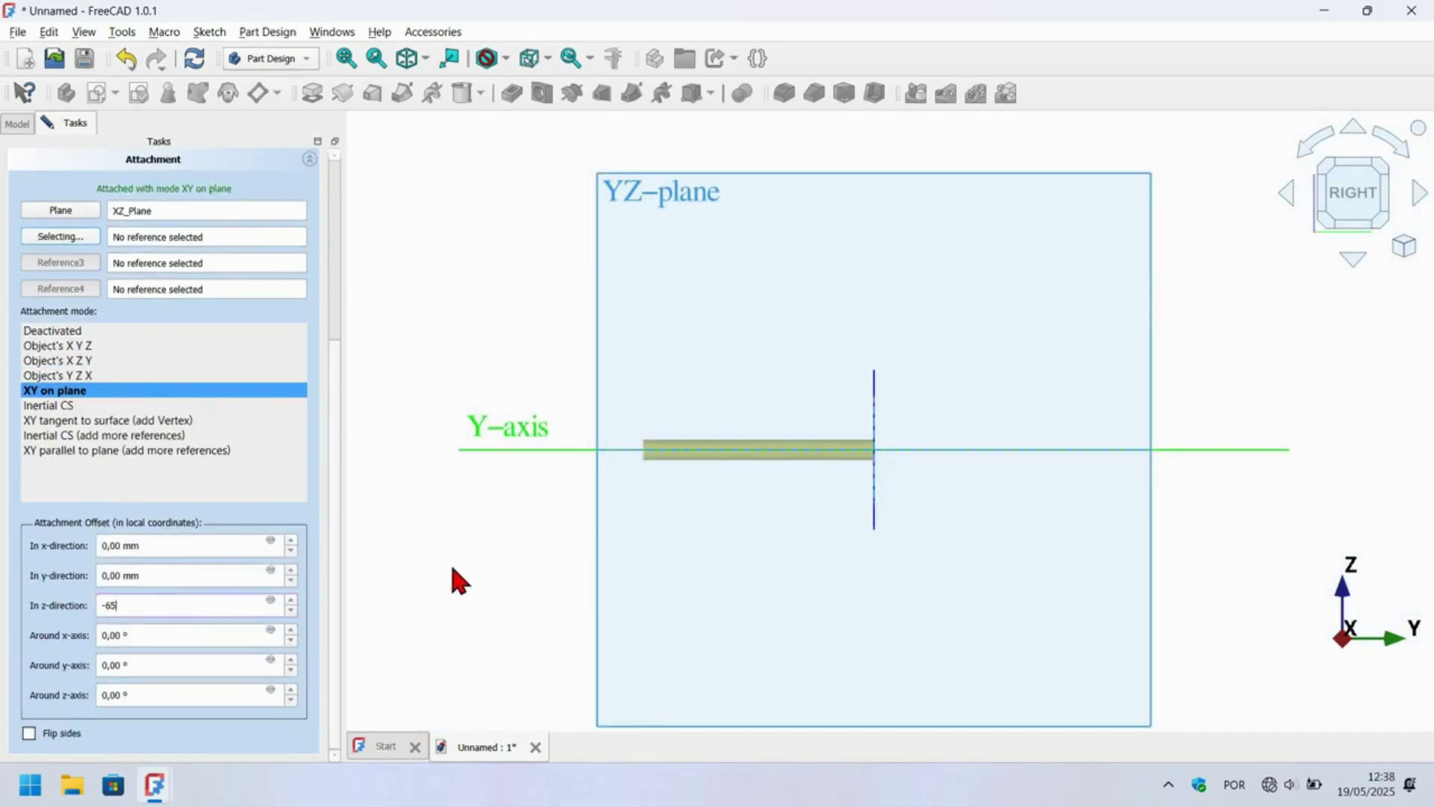
text(65)
scroll(876, 396, up, 3)
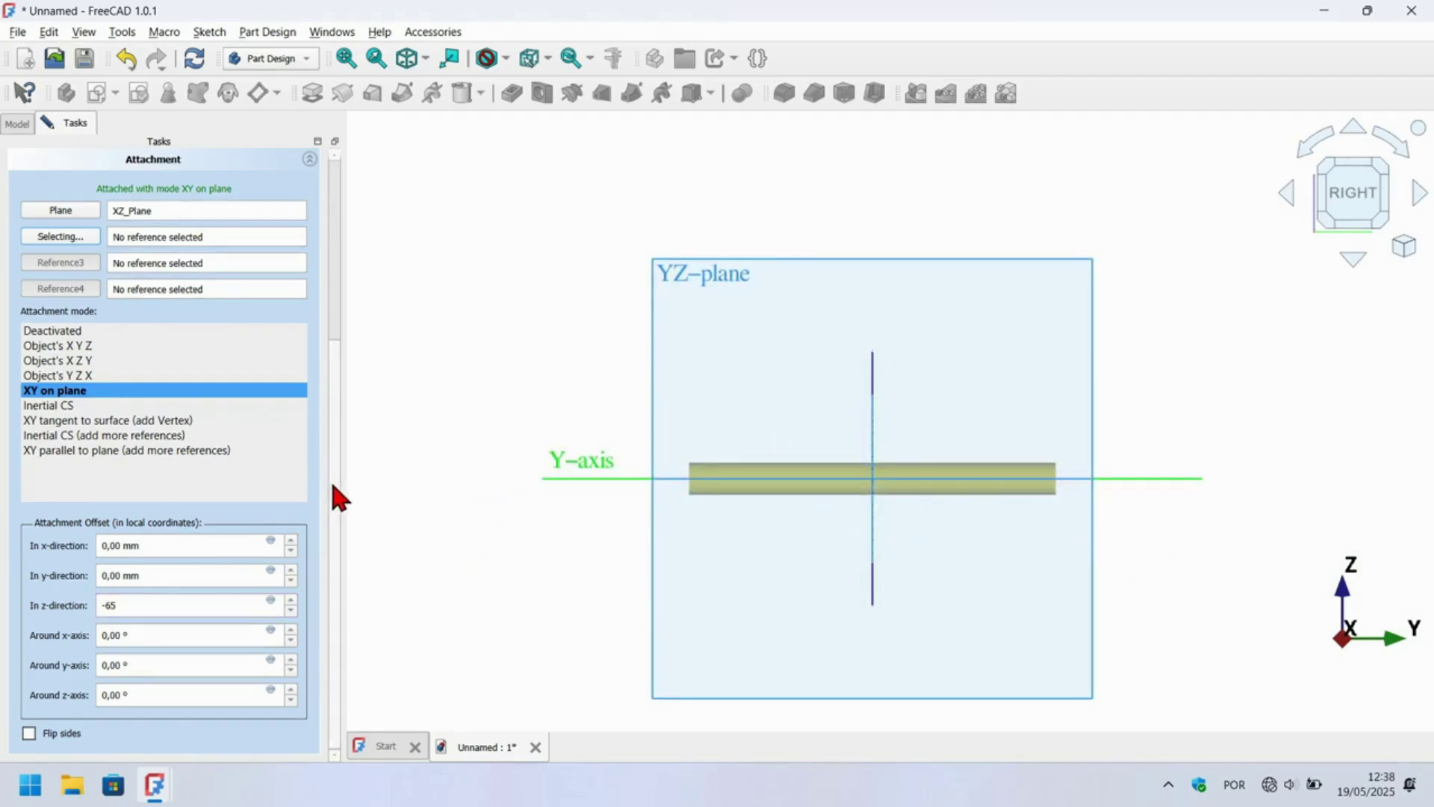
scroll(330, 478, up, 5)
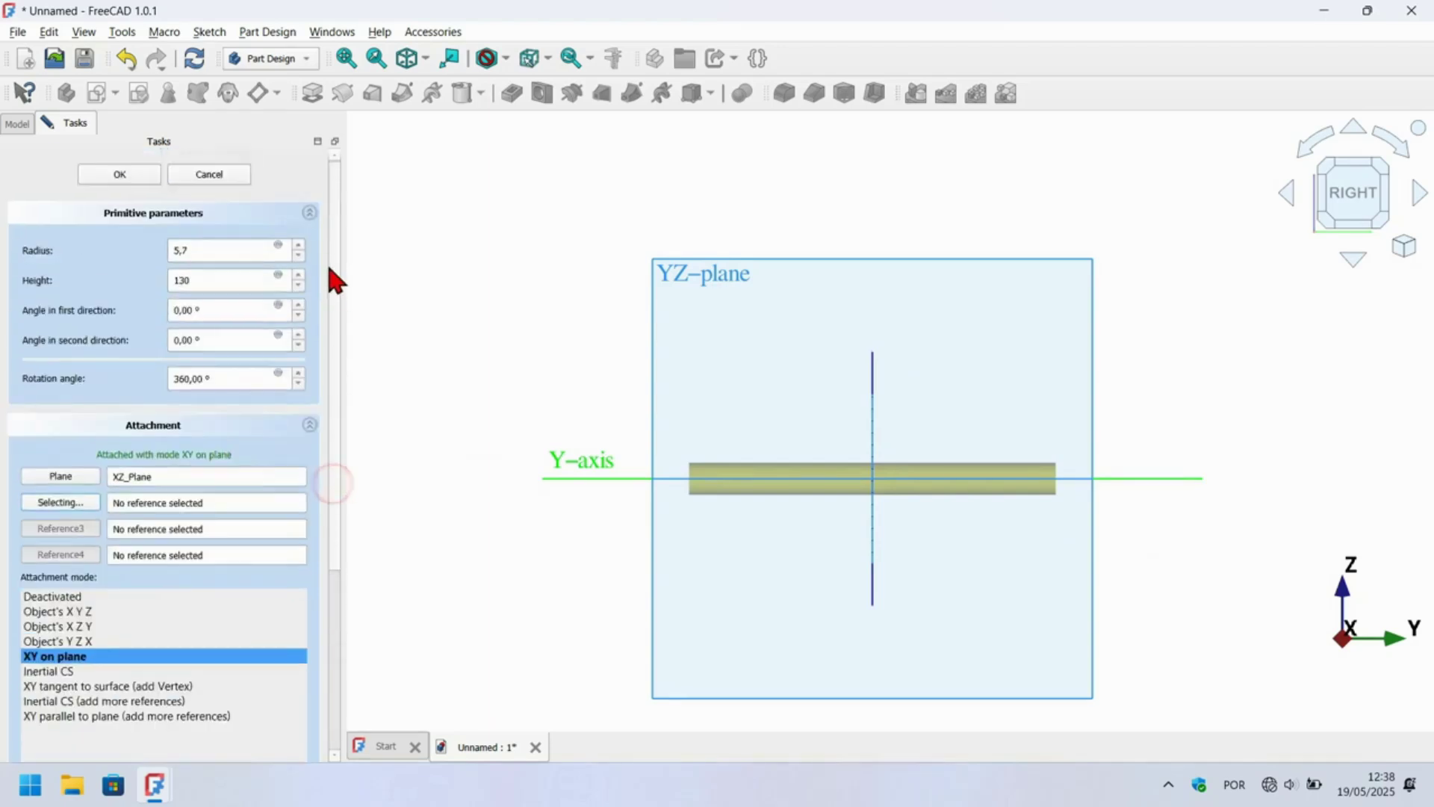
click(119, 175)
key(0)
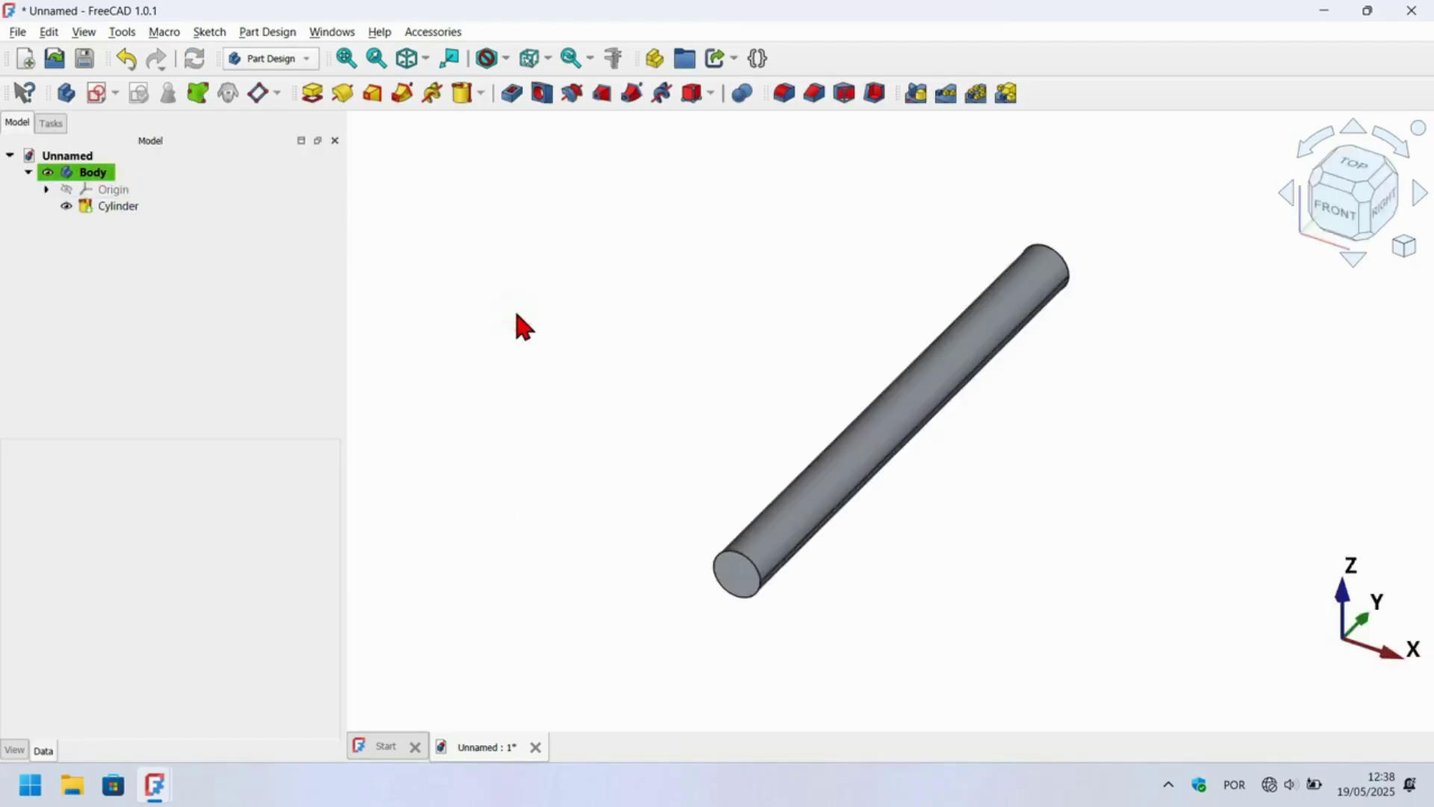
scroll(959, 288, up, 2)
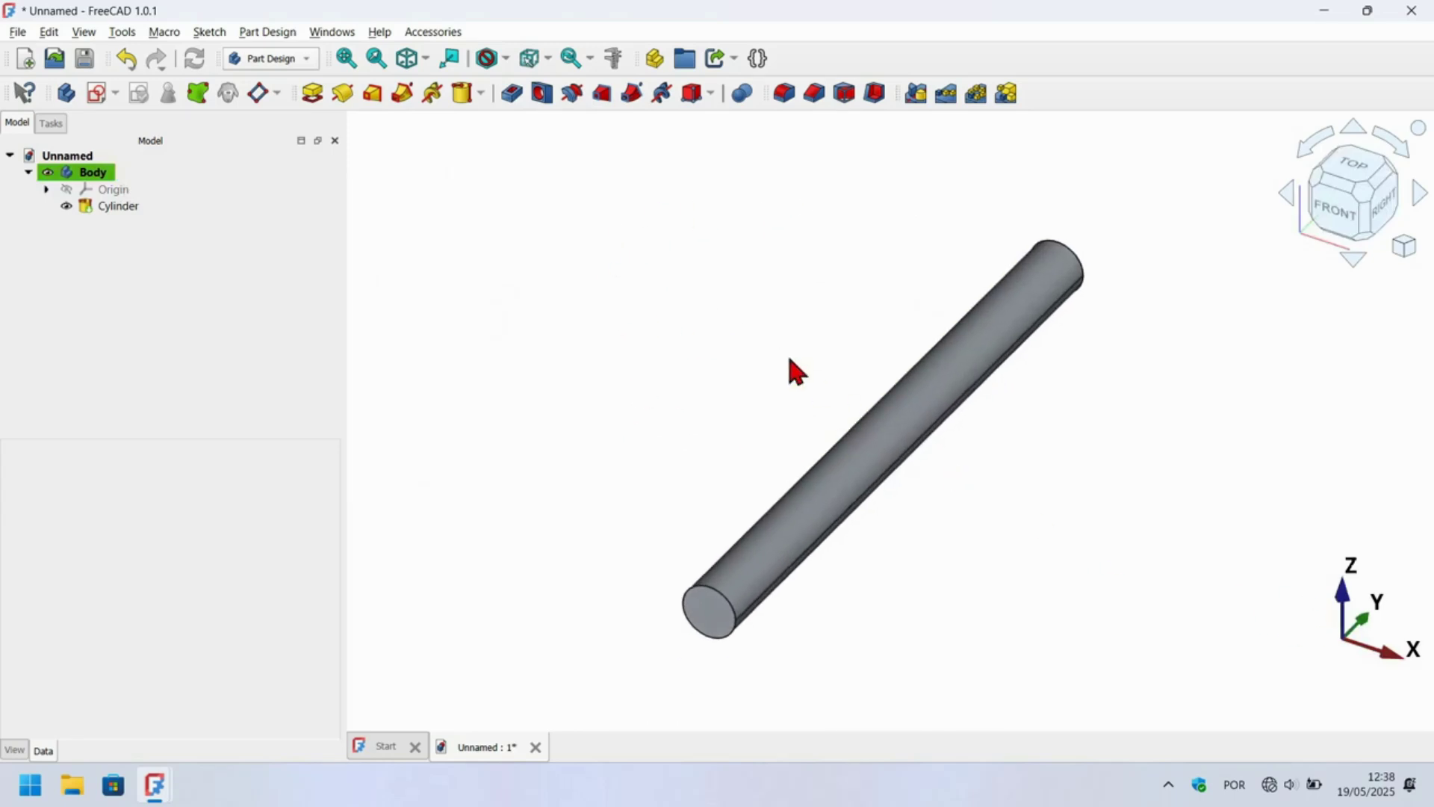
click(465, 97)
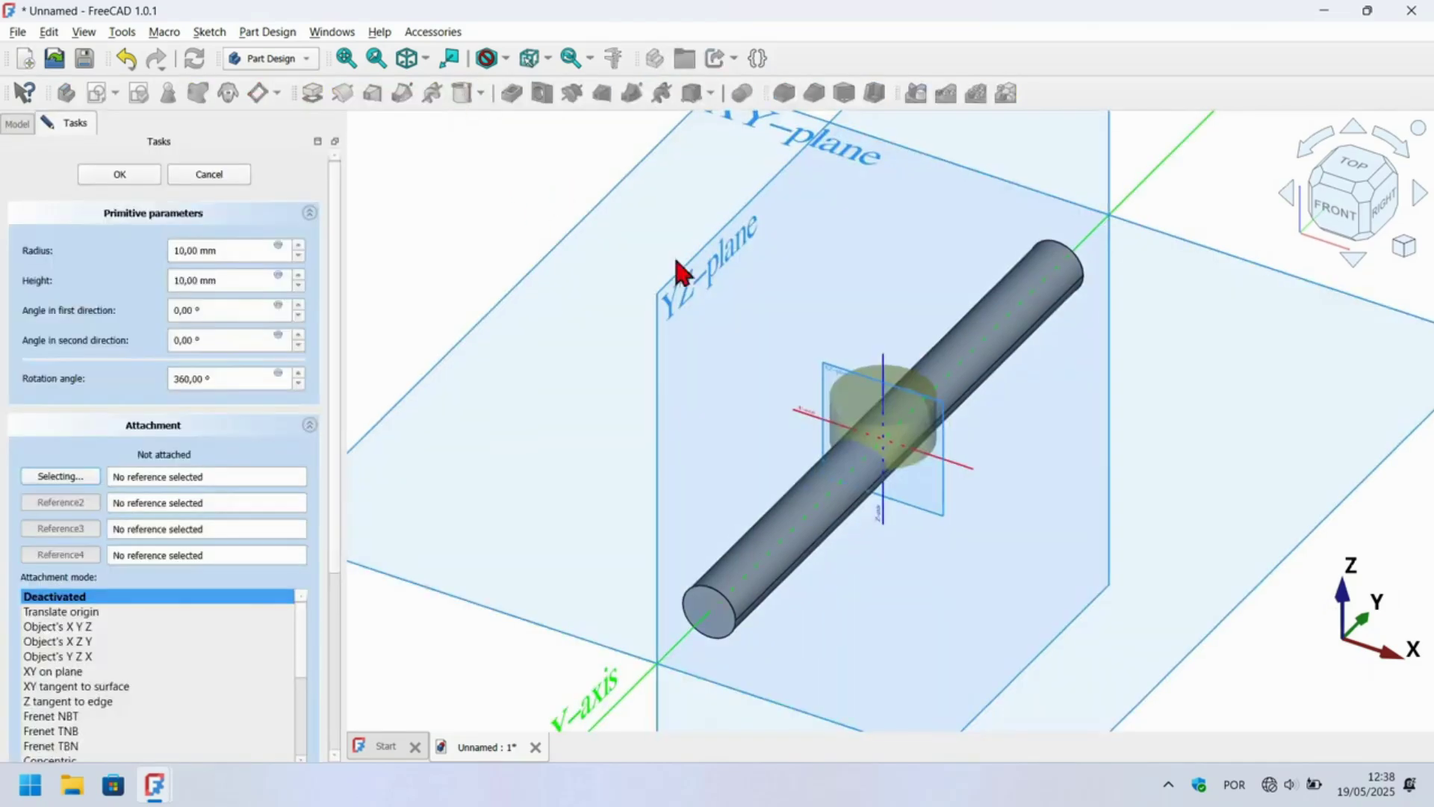
Attach the second cylinder to the XZ plane, viewed from the right side
scroll(844, 383, up, 5)
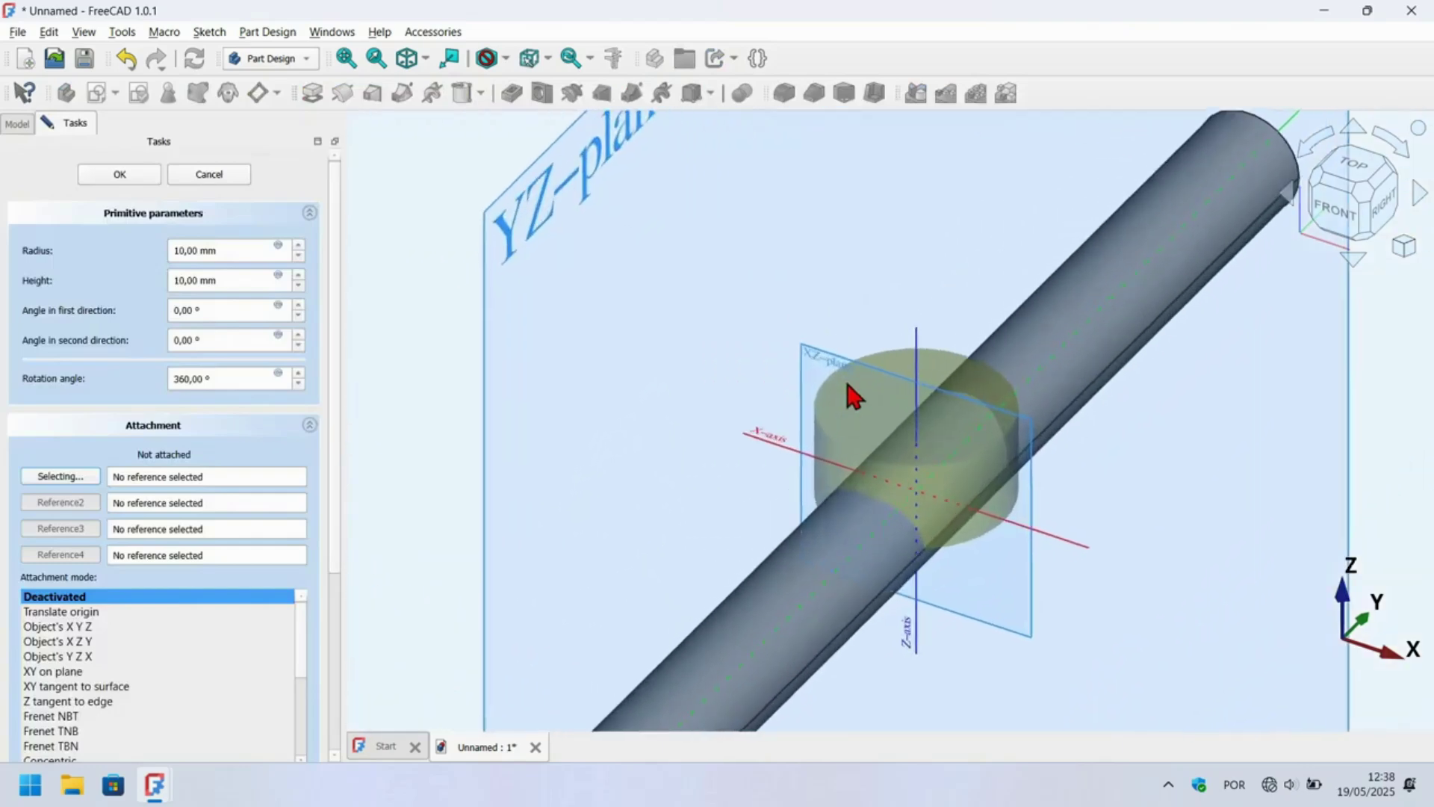
scroll(847, 384, up, 4)
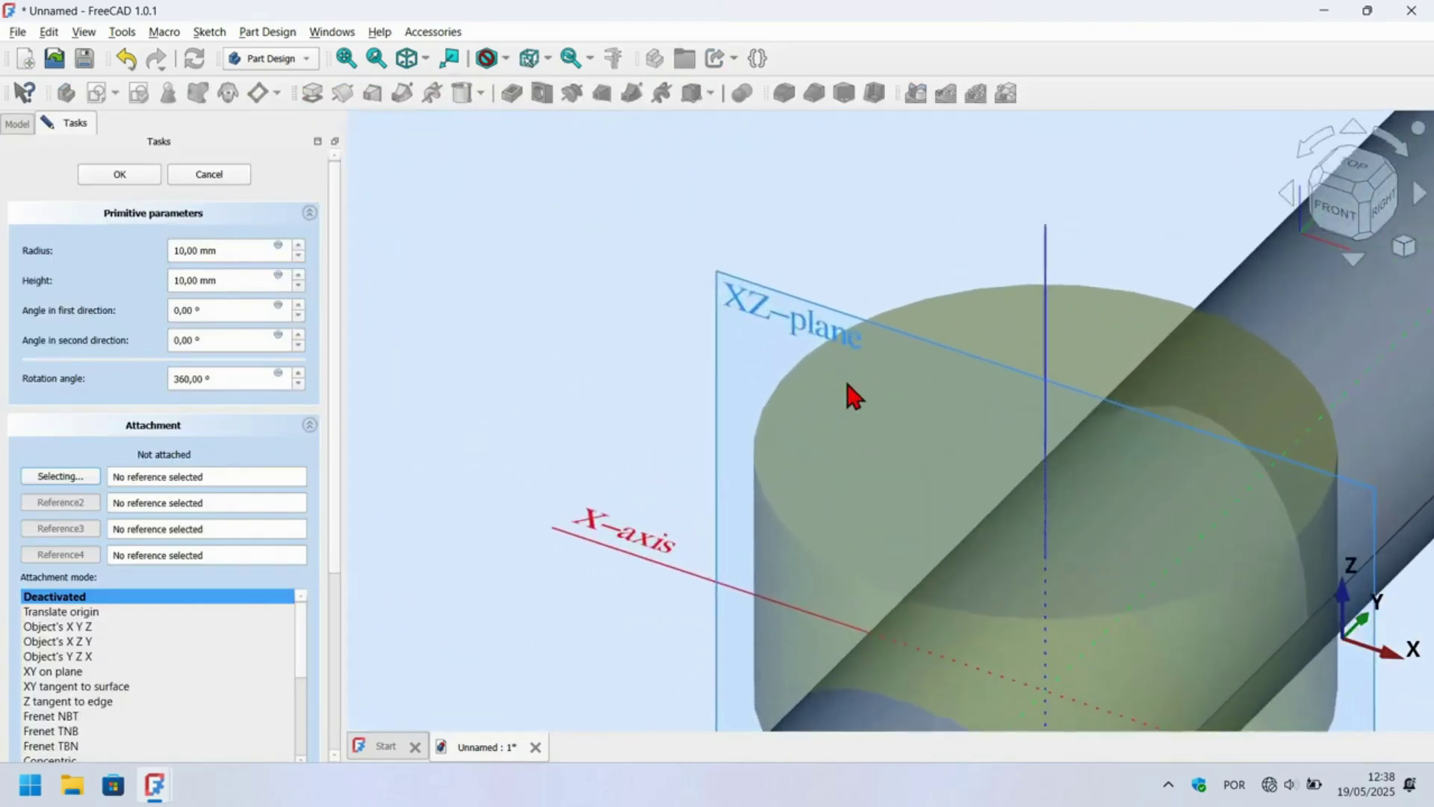
click(740, 287)
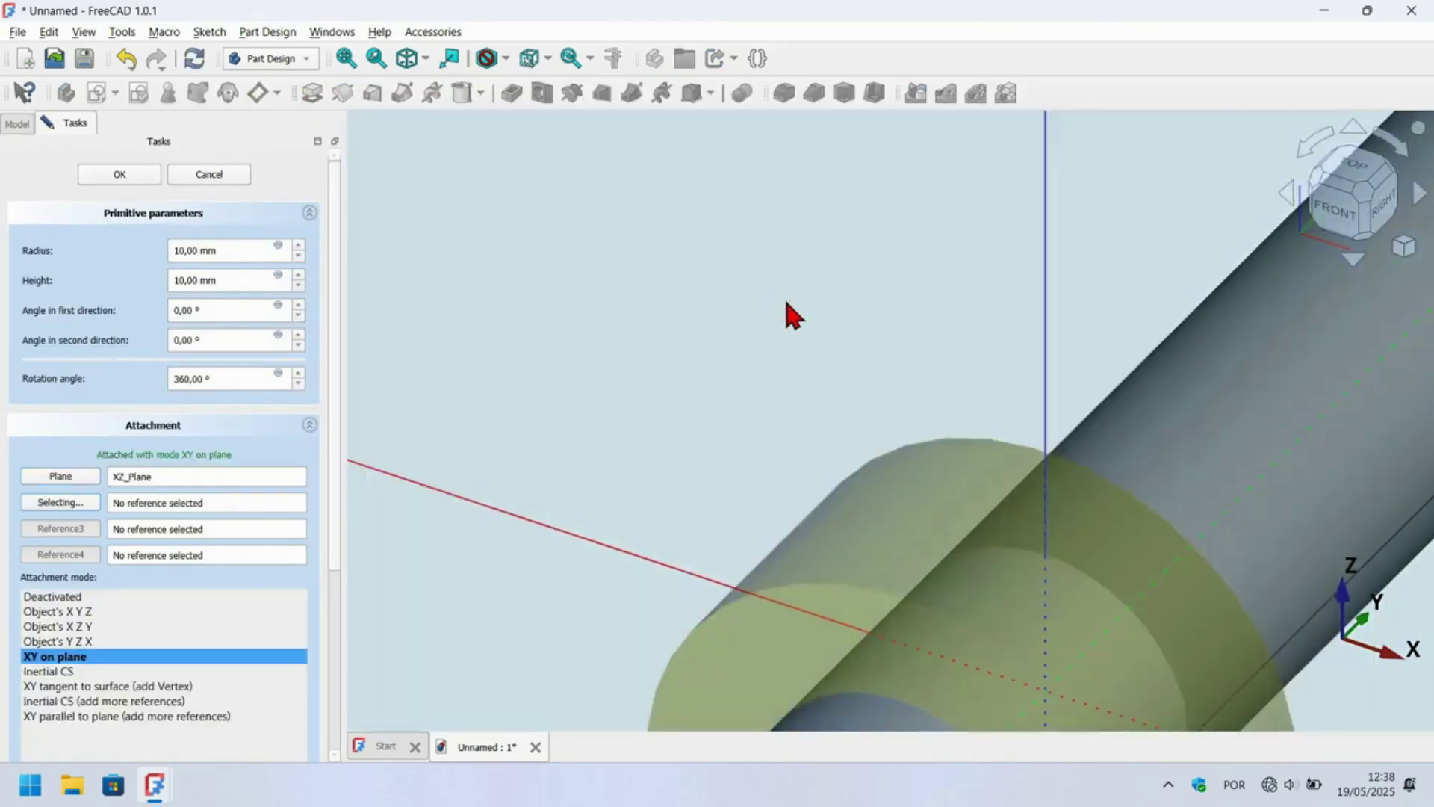
scroll(851, 338, down, 9)
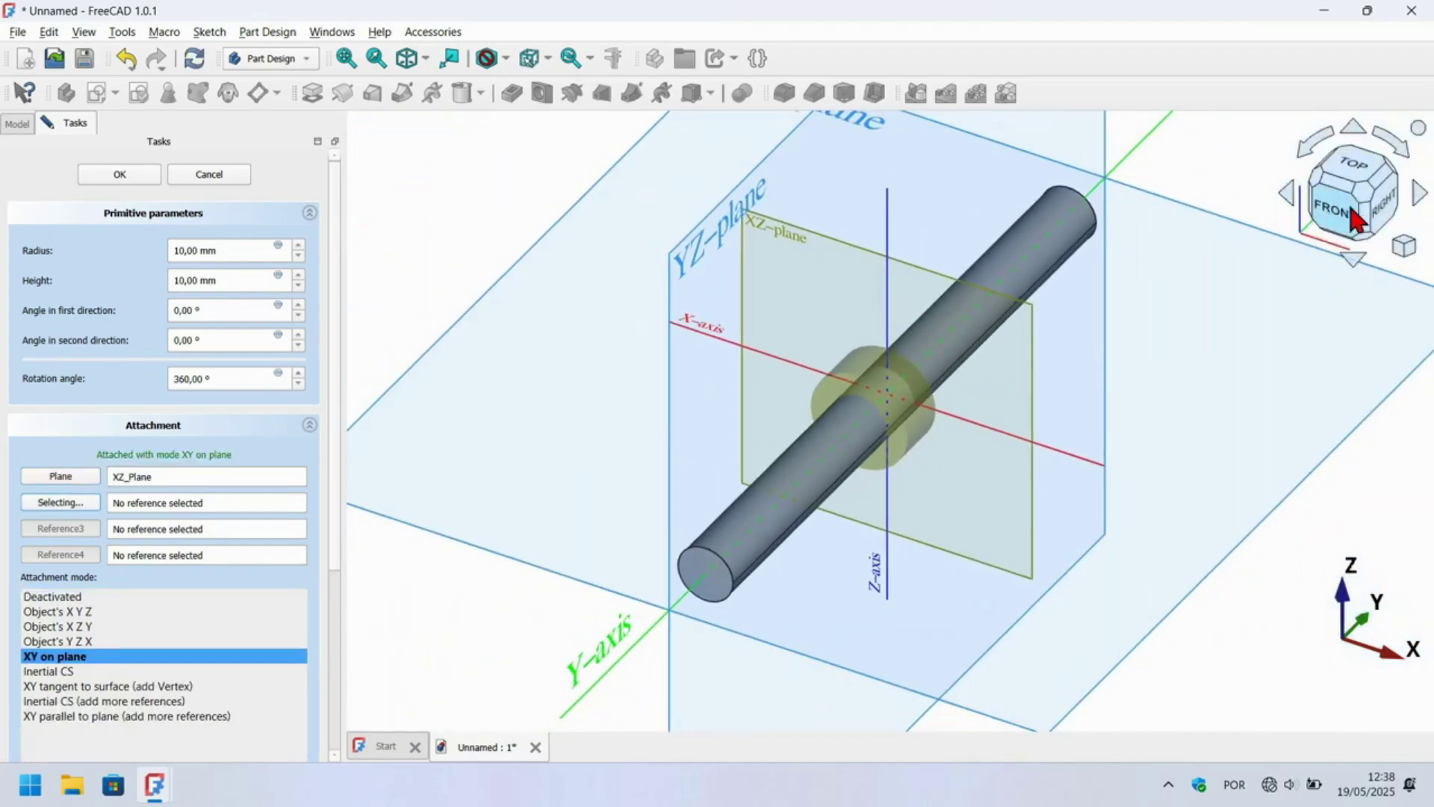
click(1378, 200)
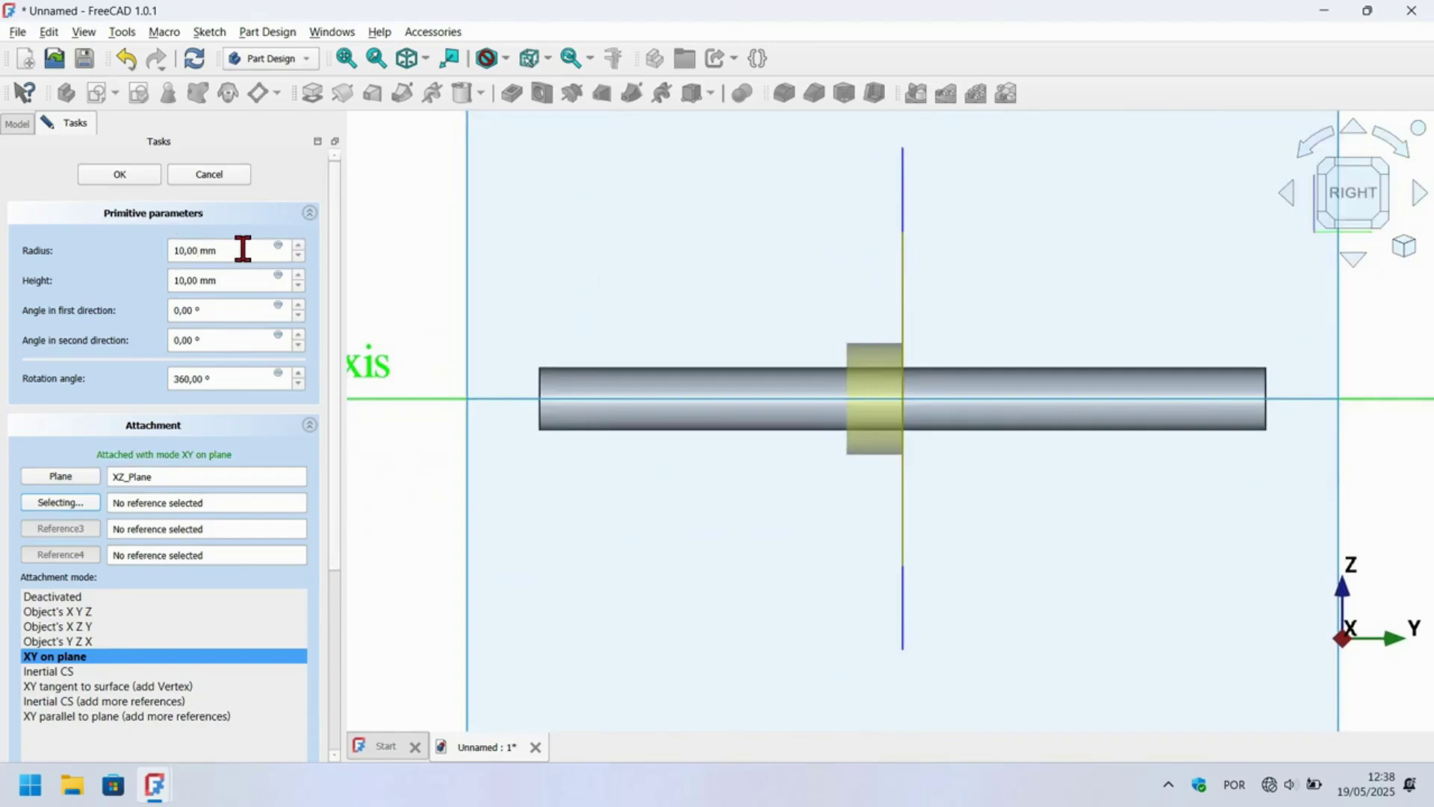
drag(243, 249, 137, 248)
Give the second cylinder 6 mm radius, 75 mm height and -75/2 z-offset, then confirm
drag(256, 282, 111, 290)
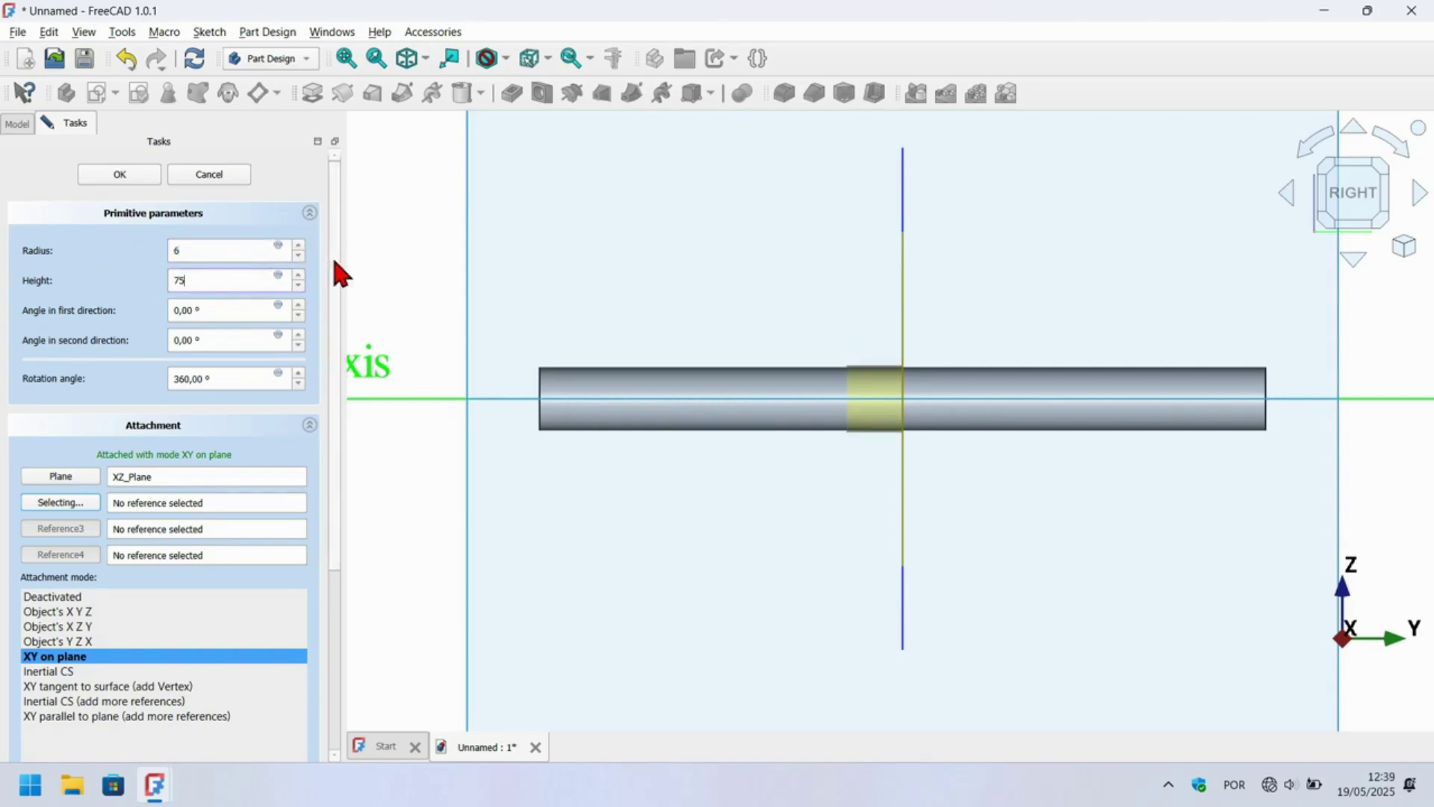
scroll(329, 254, down, 5)
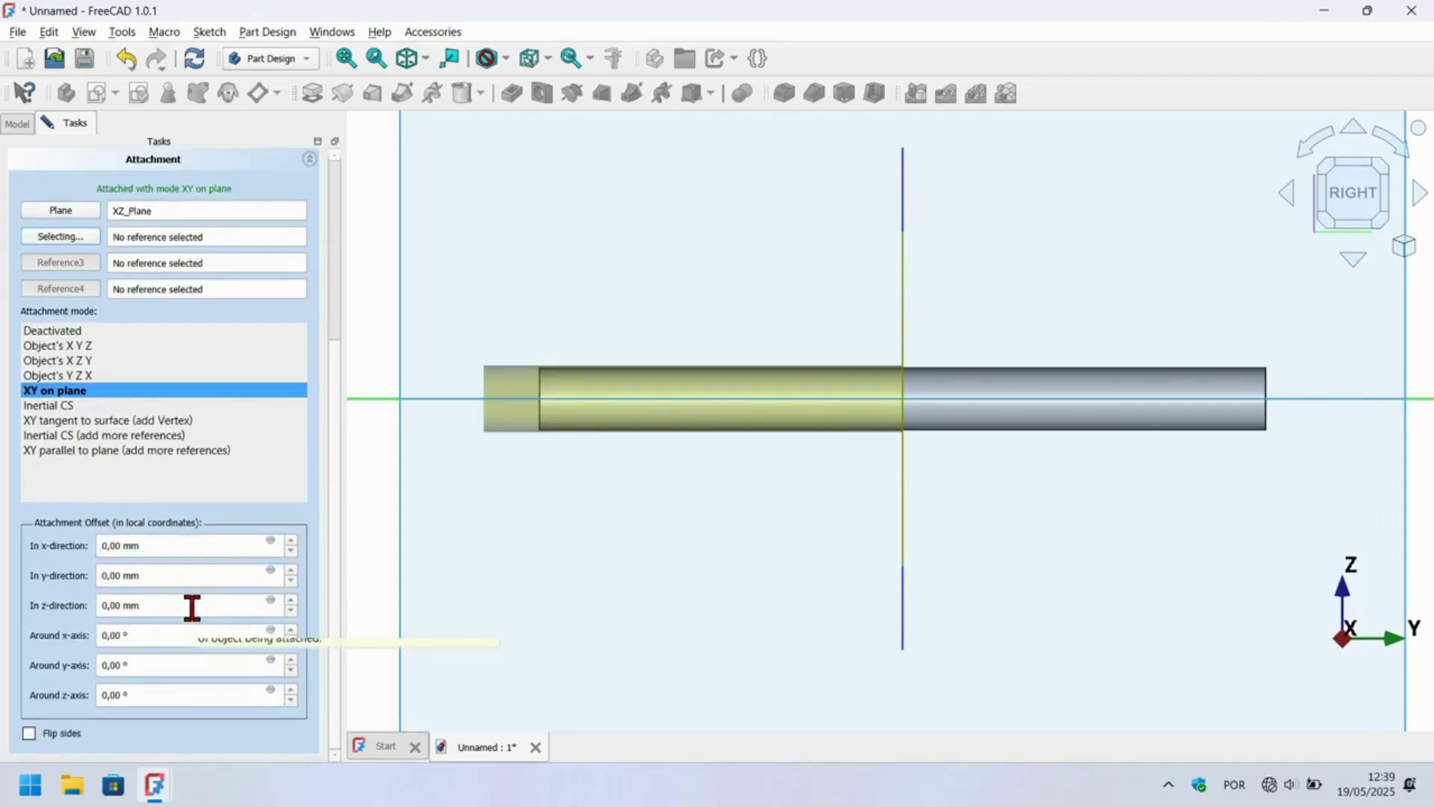
drag(192, 608, 19, 605)
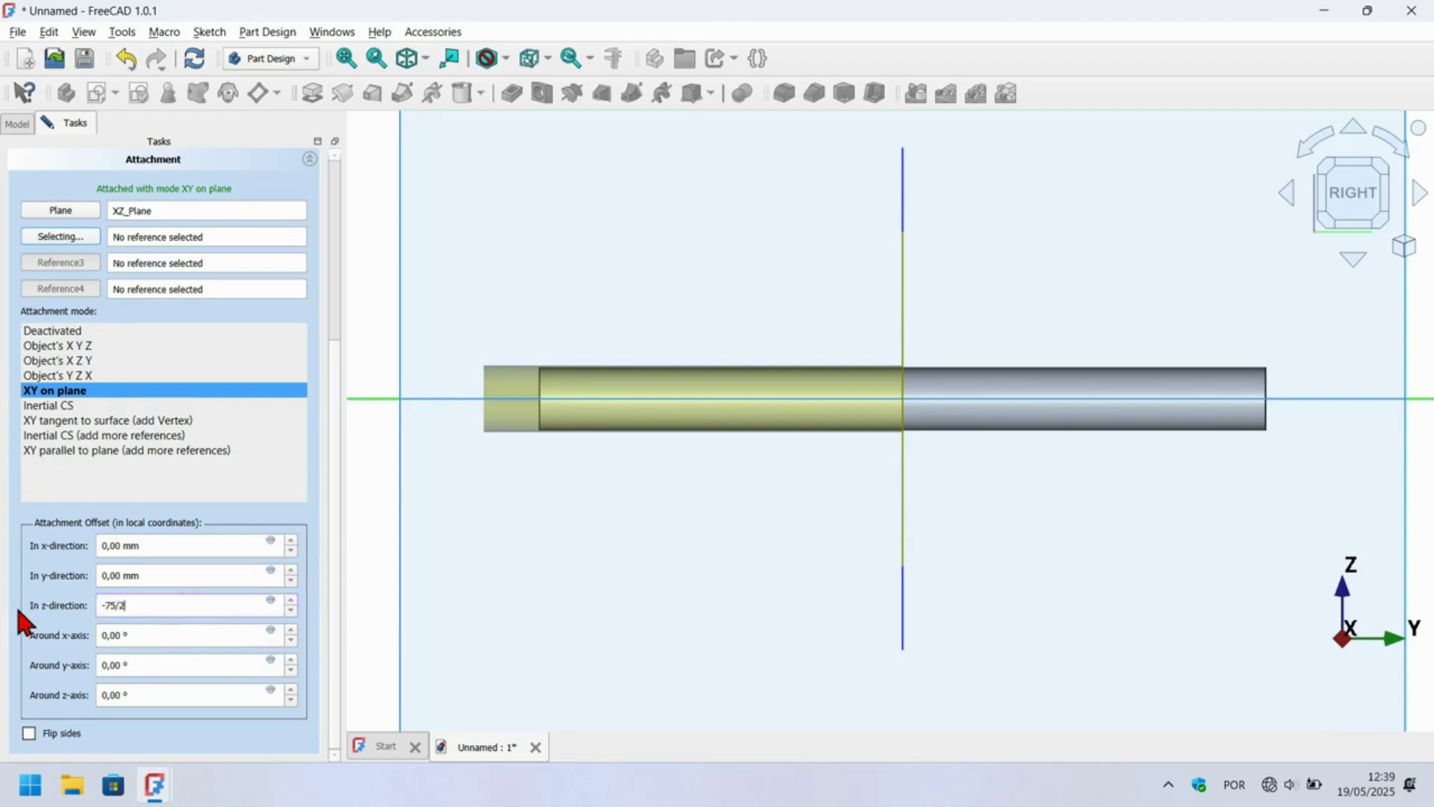
drag(333, 577, 328, 311)
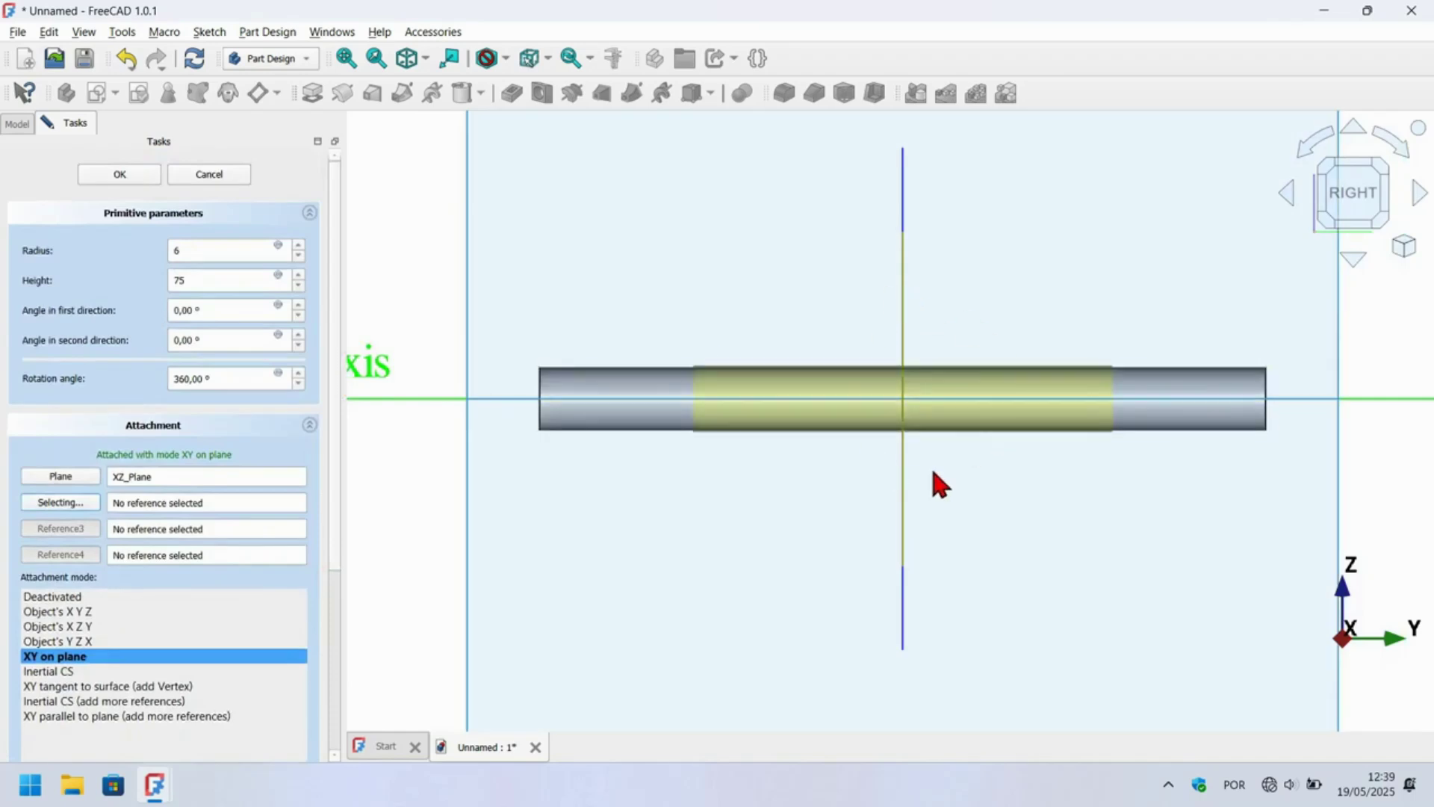
click(120, 174)
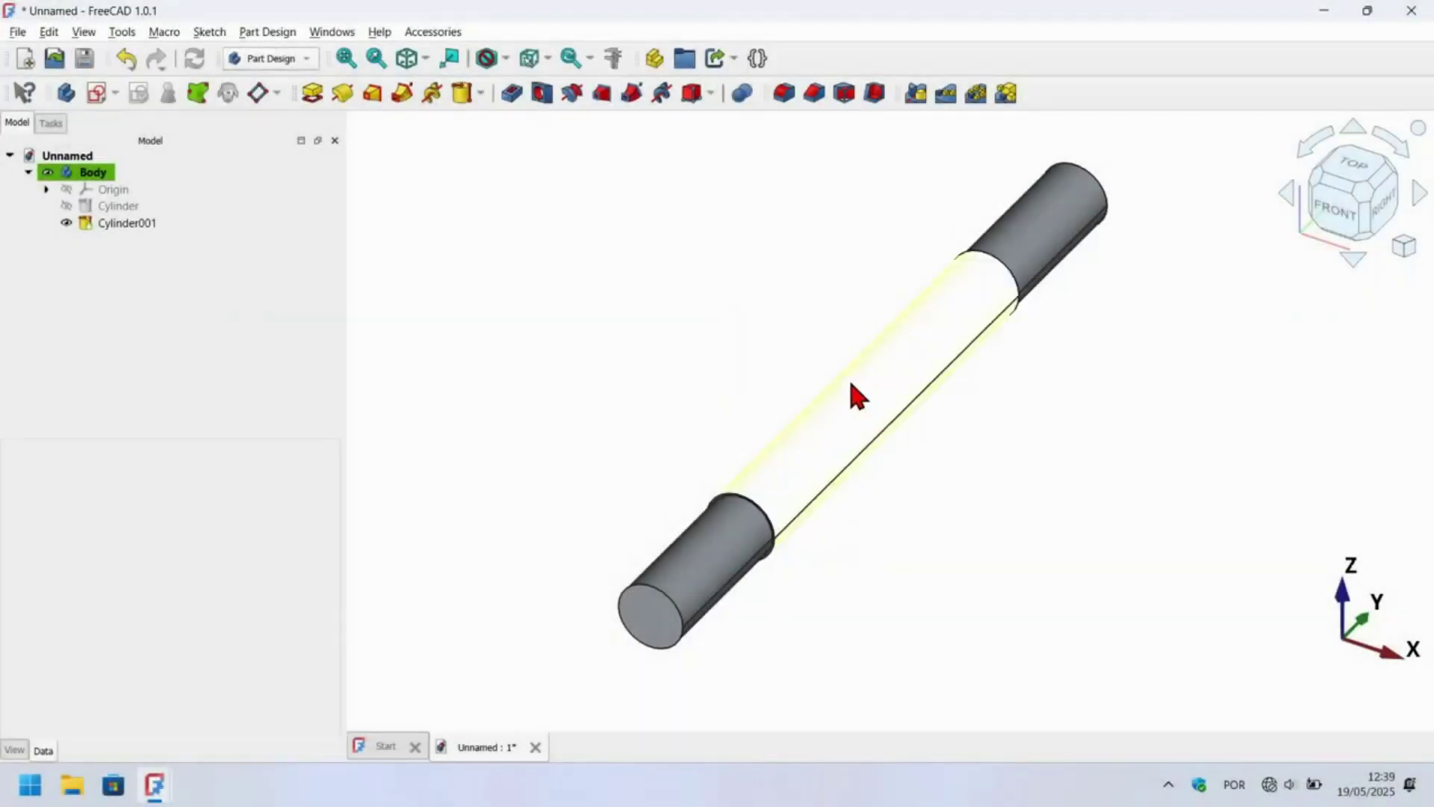